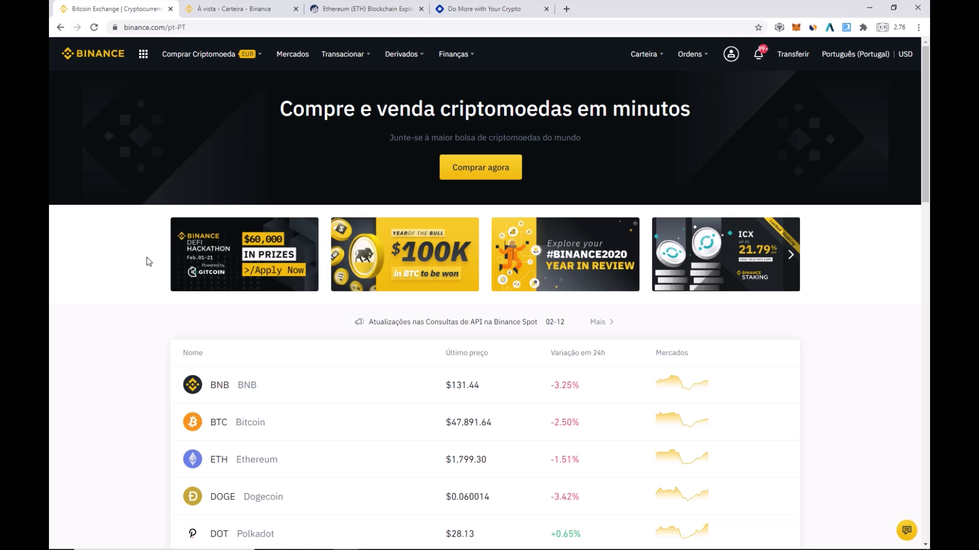
Open the EUR deposit page from the Fiat and Spot wallet
{"action": "left_click", "coordinate": [178, 27]}
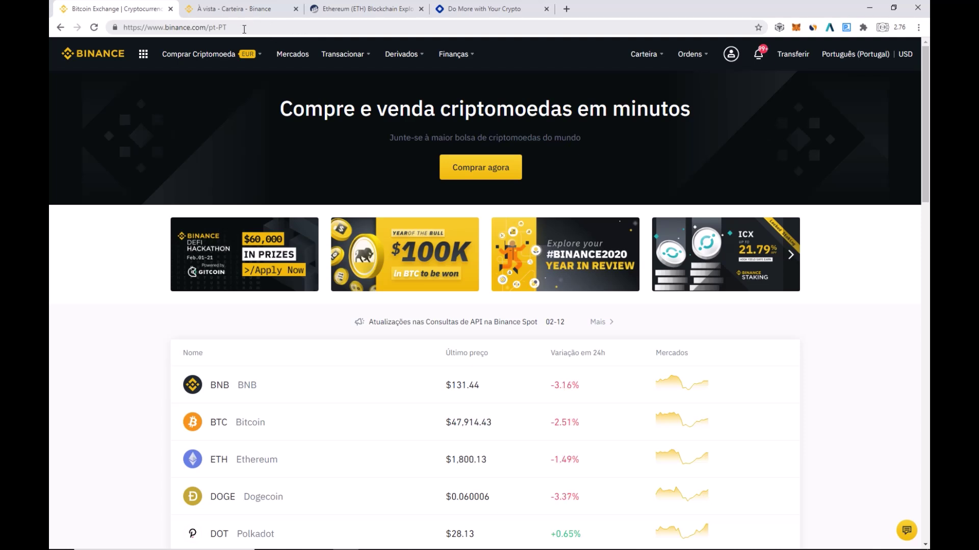
{"action": "mouse_move", "coordinate": [657, 58]}
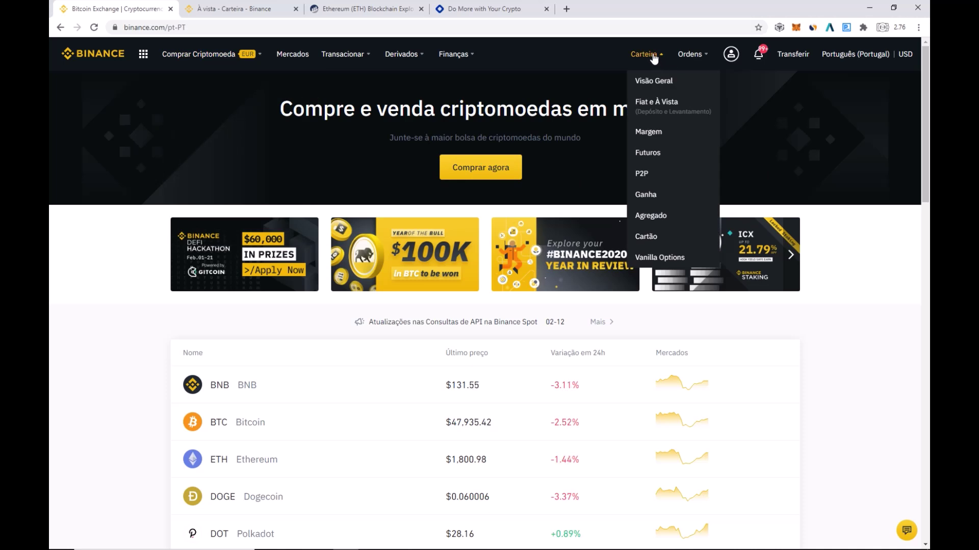
{"action": "left_click", "coordinate": [649, 115]}
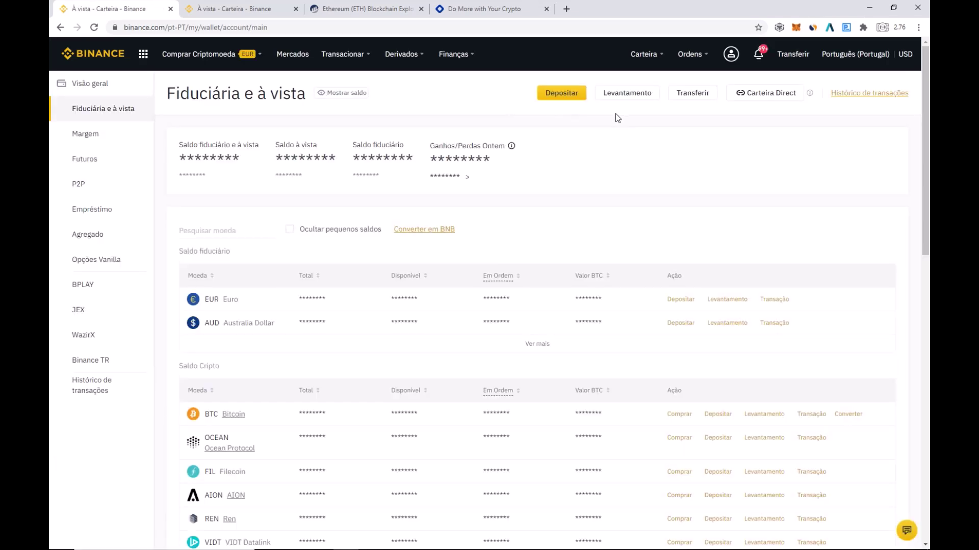
{"action": "left_click", "coordinate": [213, 231]}
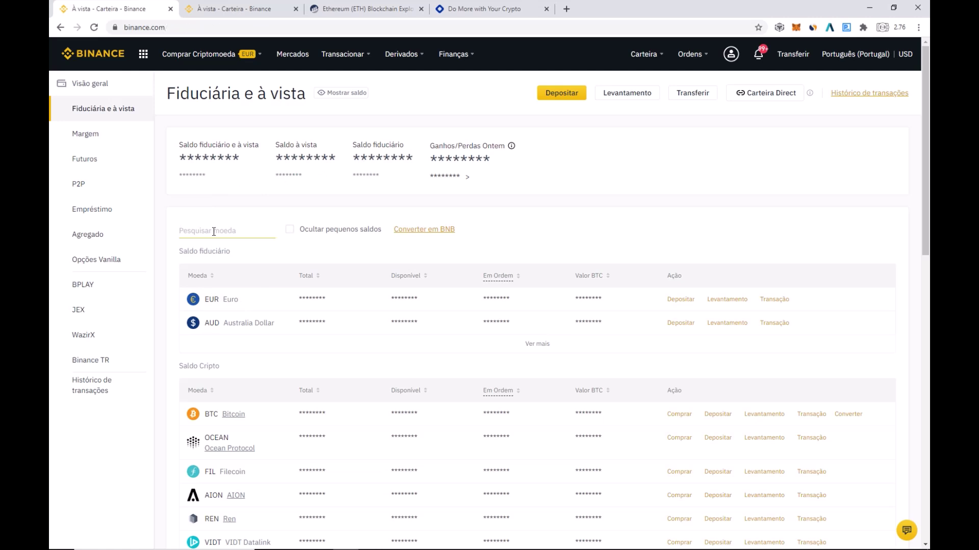
{"action": "left_click", "coordinate": [681, 301]}
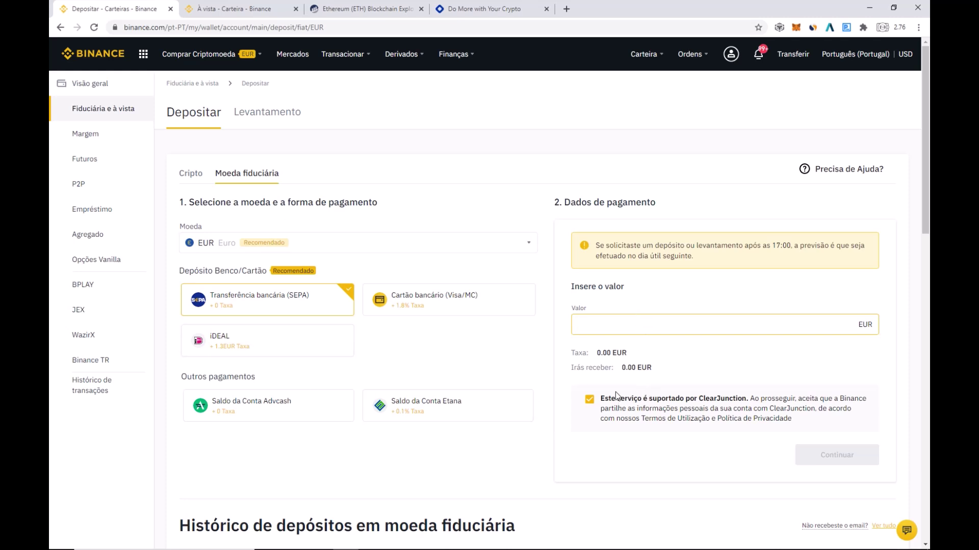
Request a SEPA bank transfer deposit of 30 EUR and confirm the important notes
{"action": "type", "text": "30"}
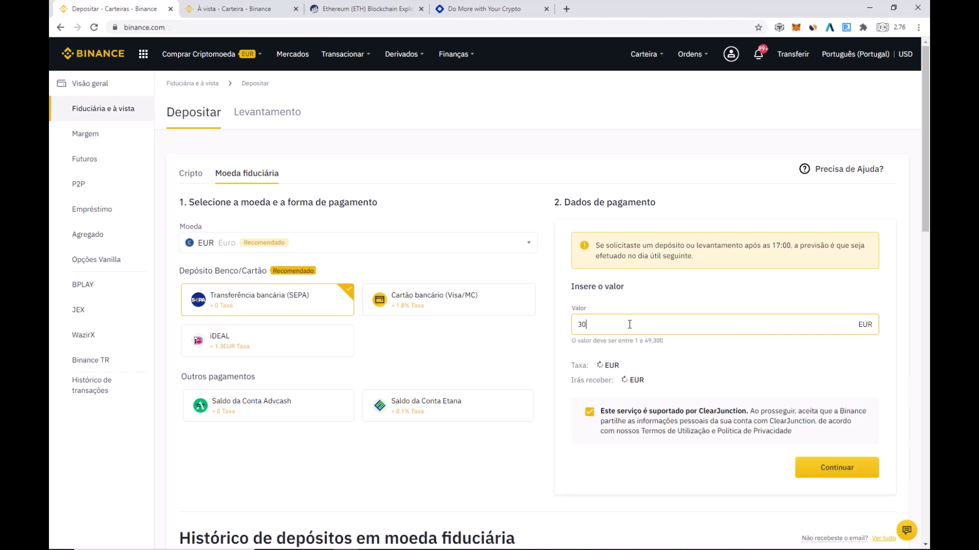
{"action": "left_click", "coordinate": [838, 468]}
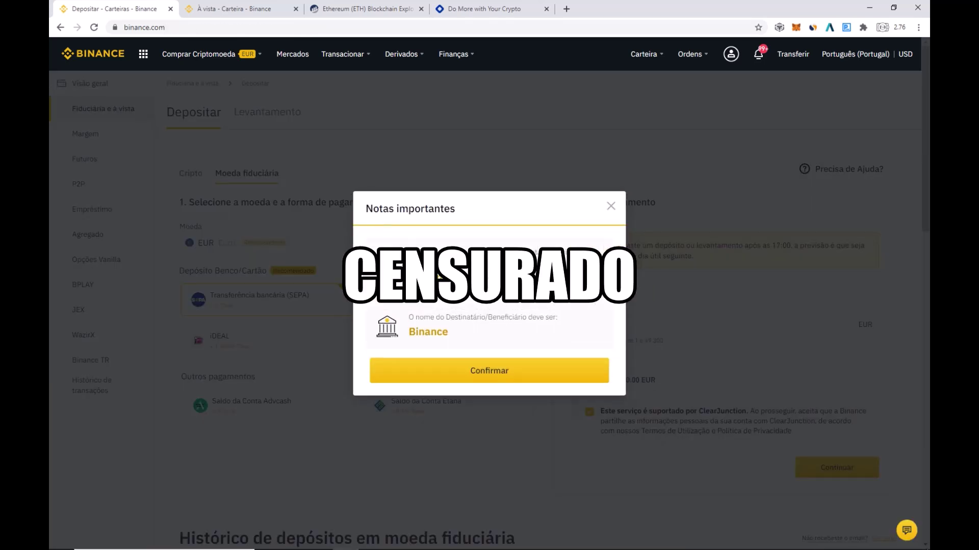
{"action": "left_click", "coordinate": [478, 376]}
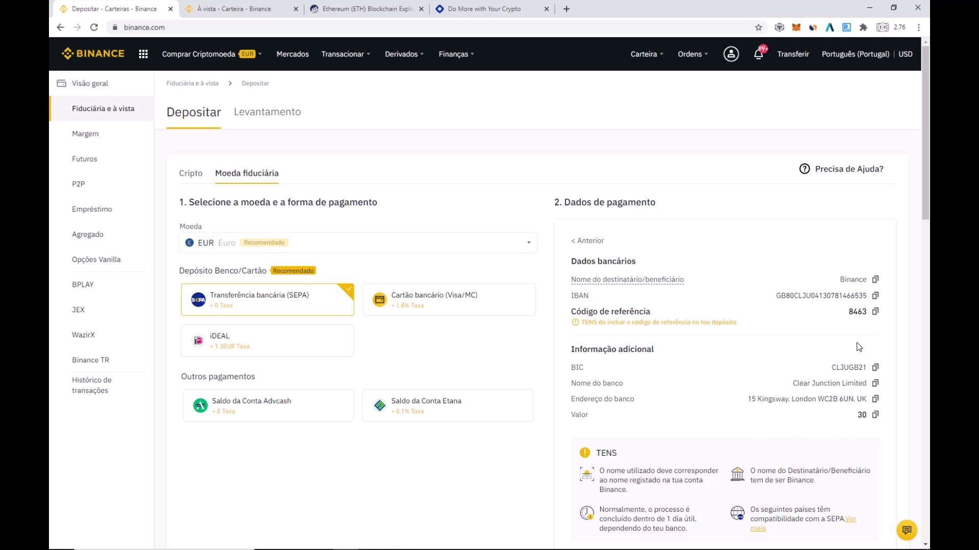
Examine the bank transfer details for the deposit, including the reference code, the IBAN and the transfer requirements
{"action": "left_click_drag", "start_coordinate": [845, 312], "coordinate": [867, 312]}
{"action": "left_click_drag", "start_coordinate": [775, 295], "coordinate": [861, 296]}
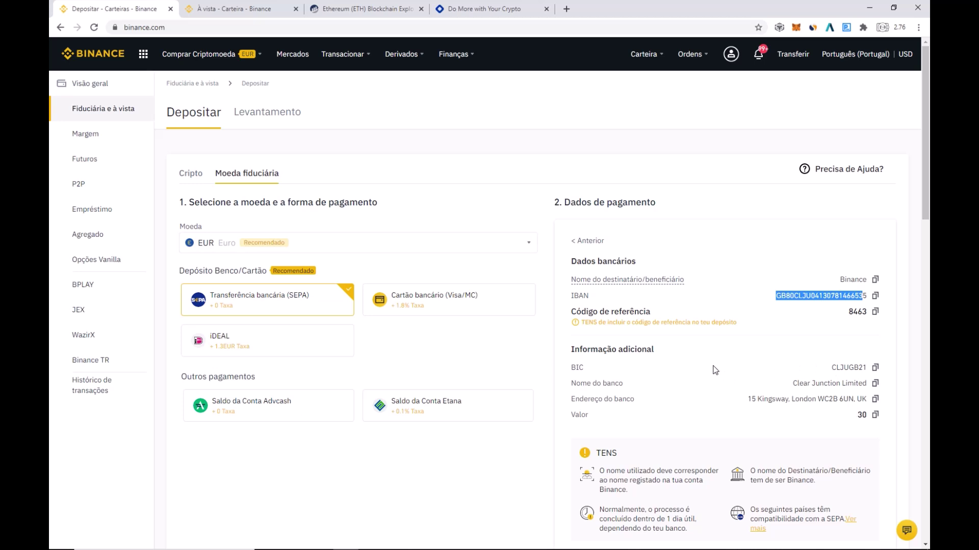
{"action": "scroll", "coordinate": [715, 370], "scroll_direction": "down", "scroll_amount": 2}
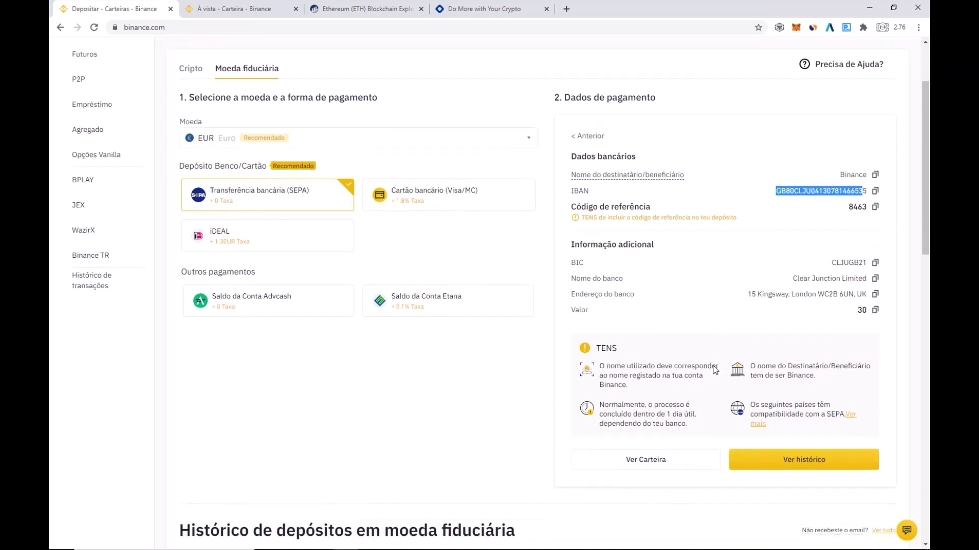
{"action": "scroll", "coordinate": [715, 370], "scroll_direction": "up", "scroll_amount": 2}
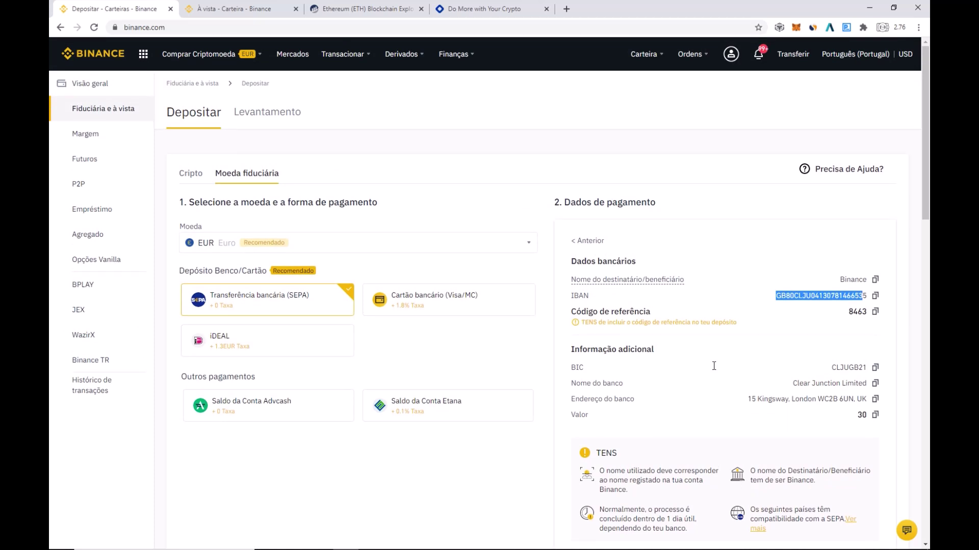
{"action": "scroll", "coordinate": [714, 366], "scroll_direction": "down", "scroll_amount": 1}
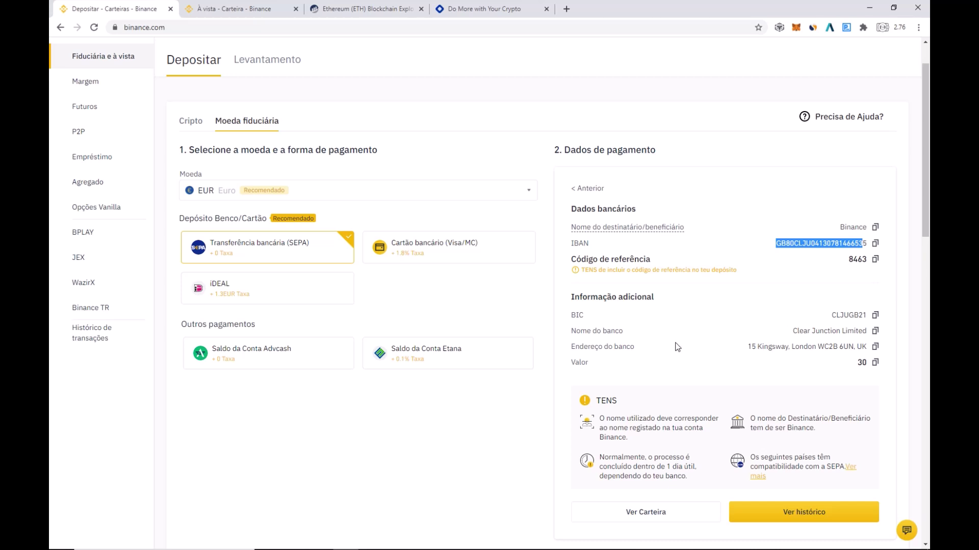
{"action": "scroll", "coordinate": [535, 313], "scroll_direction": "up", "scroll_amount": 1}
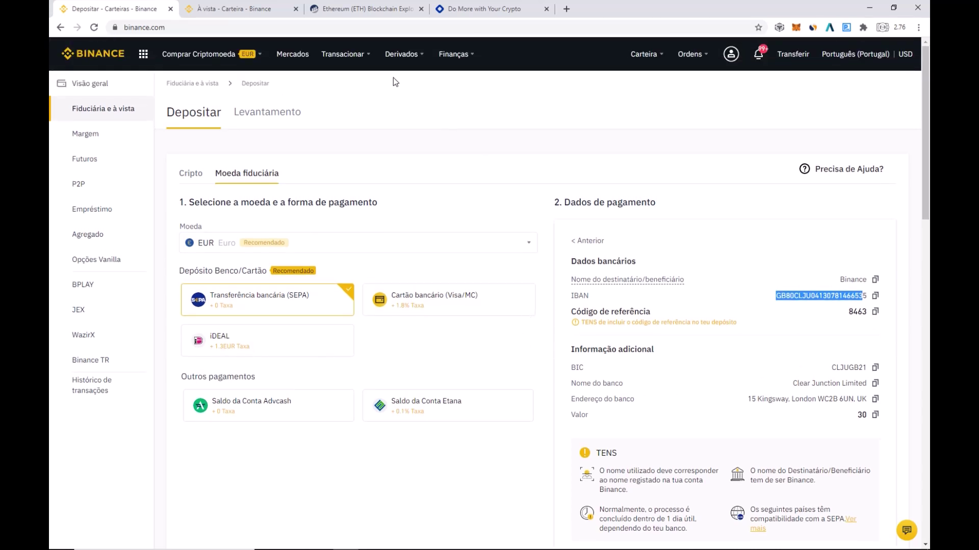
Open the Basic conversion portal and choose EUR as the currency to convert from
{"action": "mouse_move", "coordinate": [353, 63]}
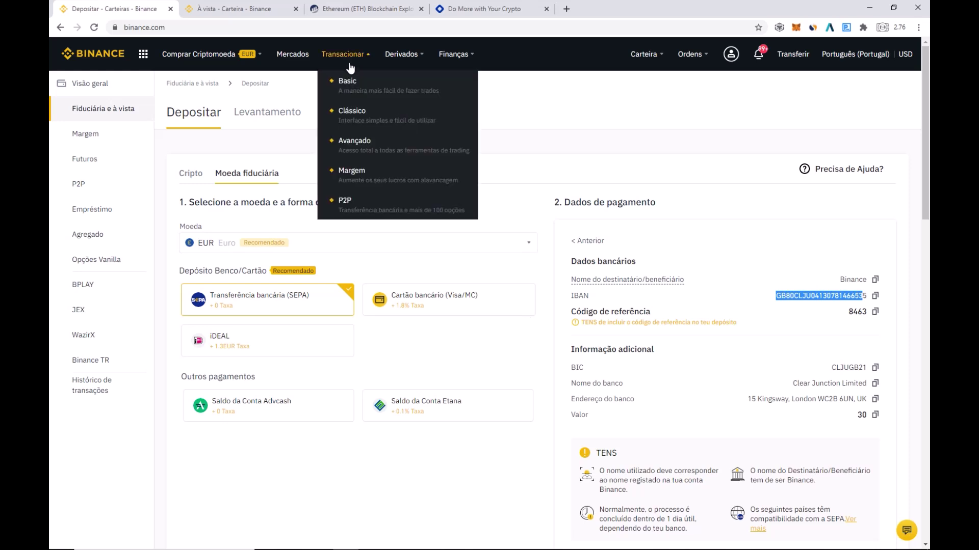
{"action": "left_click", "coordinate": [361, 90]}
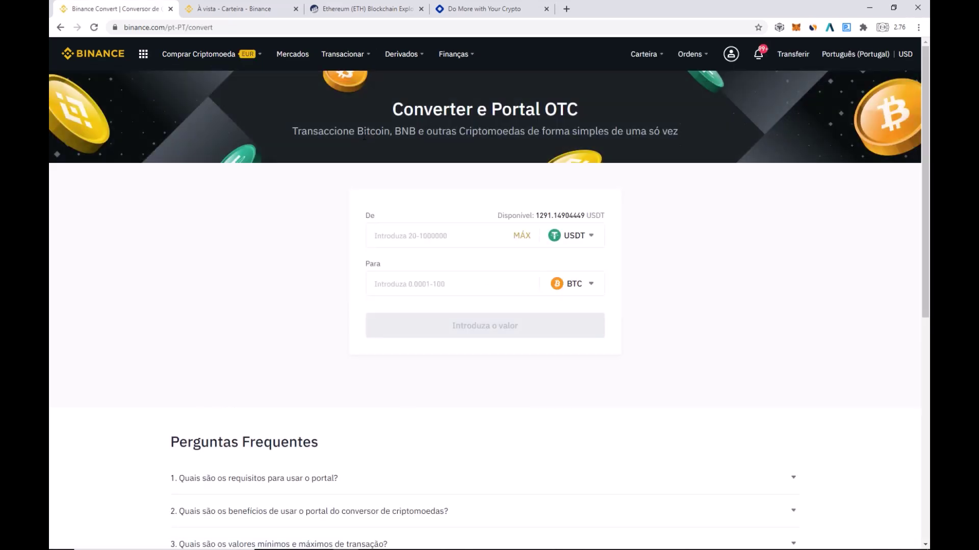
{"action": "left_click", "coordinate": [580, 238]}
{"action": "scroll", "coordinate": [479, 292], "scroll_direction": "down", "scroll_amount": 2}
{"action": "scroll", "coordinate": [448, 291], "scroll_direction": "down", "scroll_amount": 3}
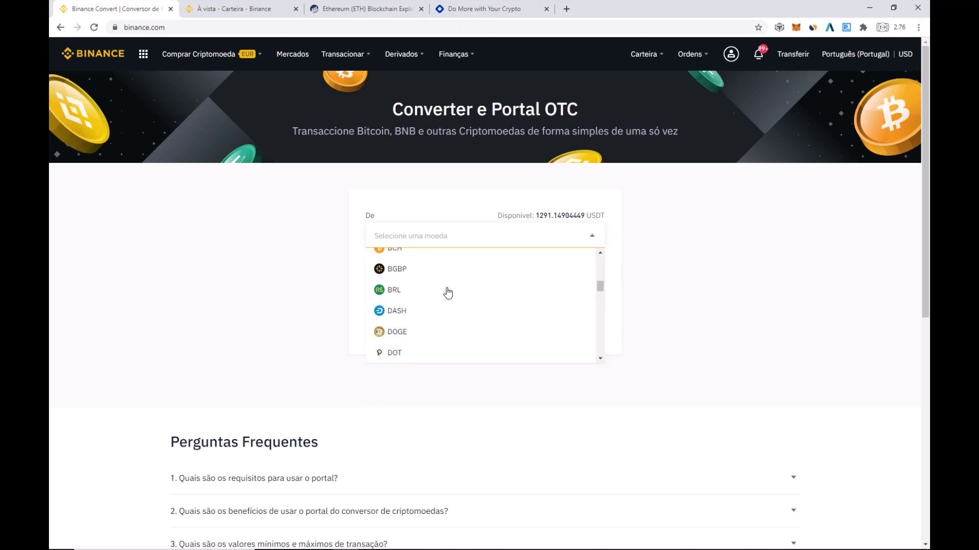
{"action": "type", "text": "e"}
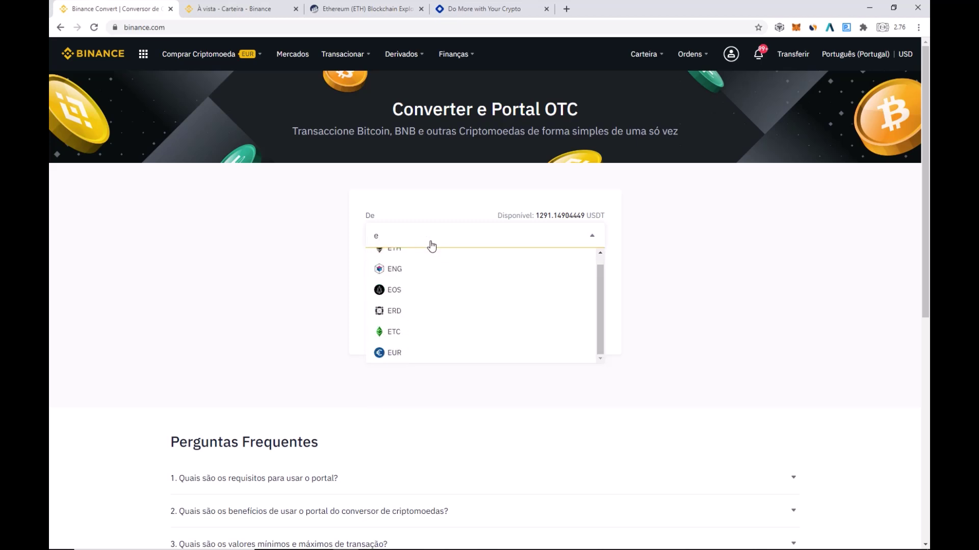
{"action": "type", "text": "u"}
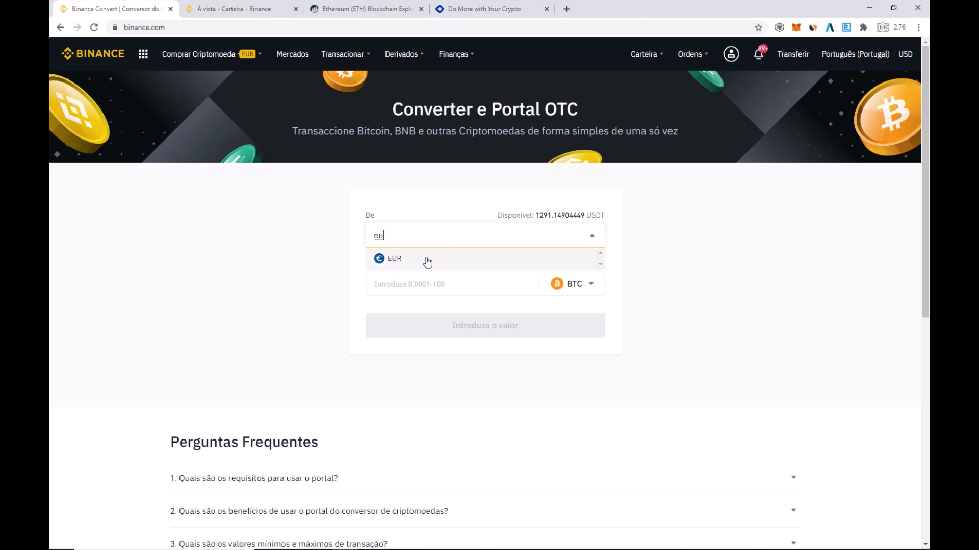
{"action": "left_click", "coordinate": [426, 259]}
Enter 30 EUR as the amount to convert into BTC and preview the conversion
{"action": "left_click", "coordinate": [408, 237]}
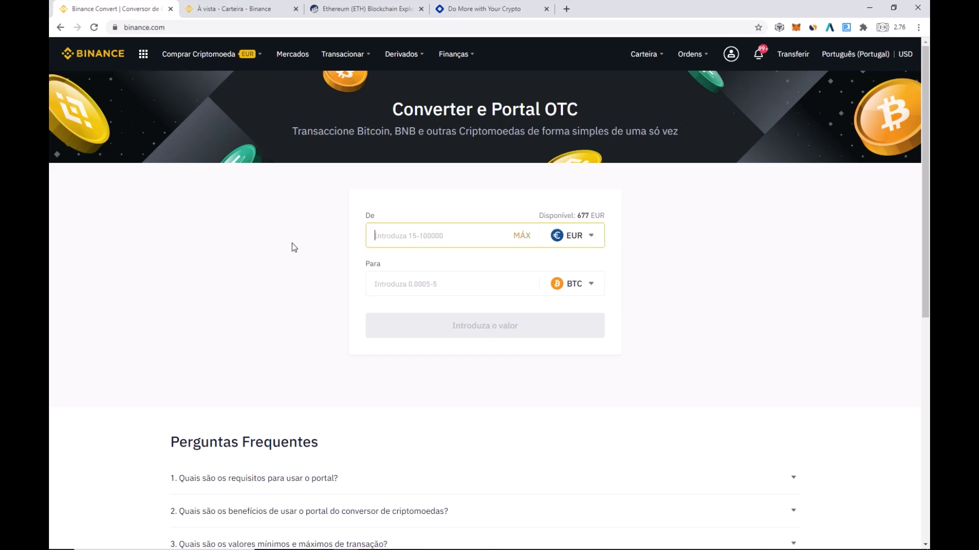
{"action": "type", "text": "30"}
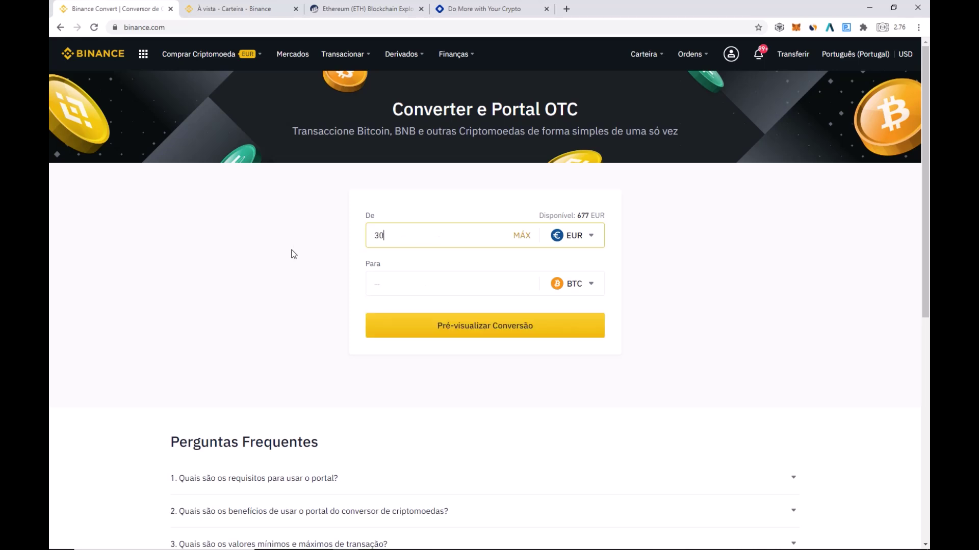
{"action": "left_click", "coordinate": [484, 330]}
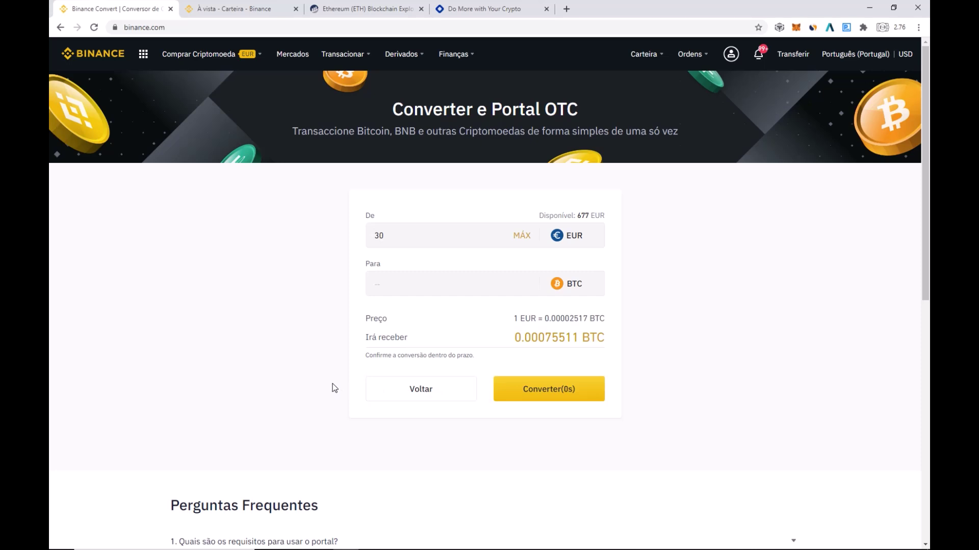
Request a new quote for 30 EUR, convert it to BTC and open the conversion's order status
{"action": "left_click", "coordinate": [434, 393]}
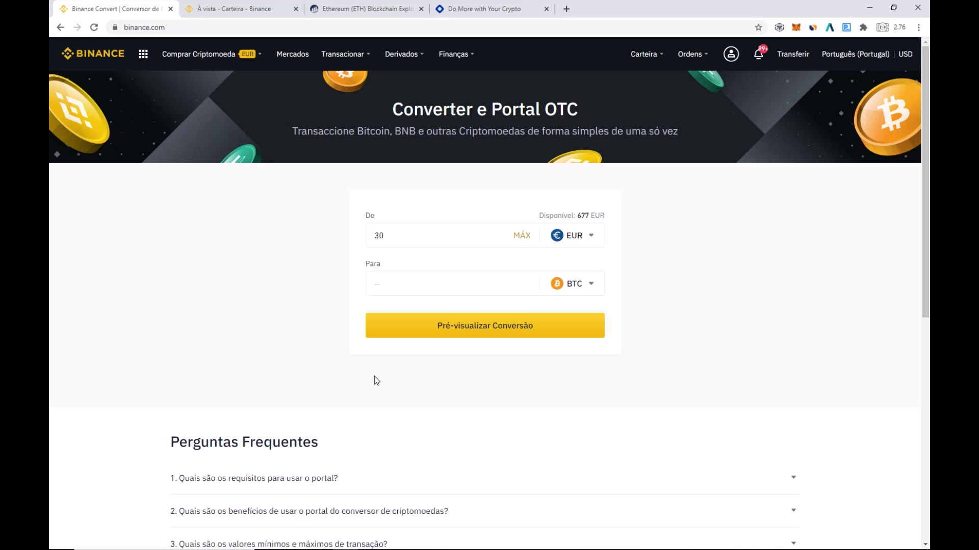
{"action": "left_click_drag", "start_coordinate": [387, 236], "coordinate": [373, 235]}
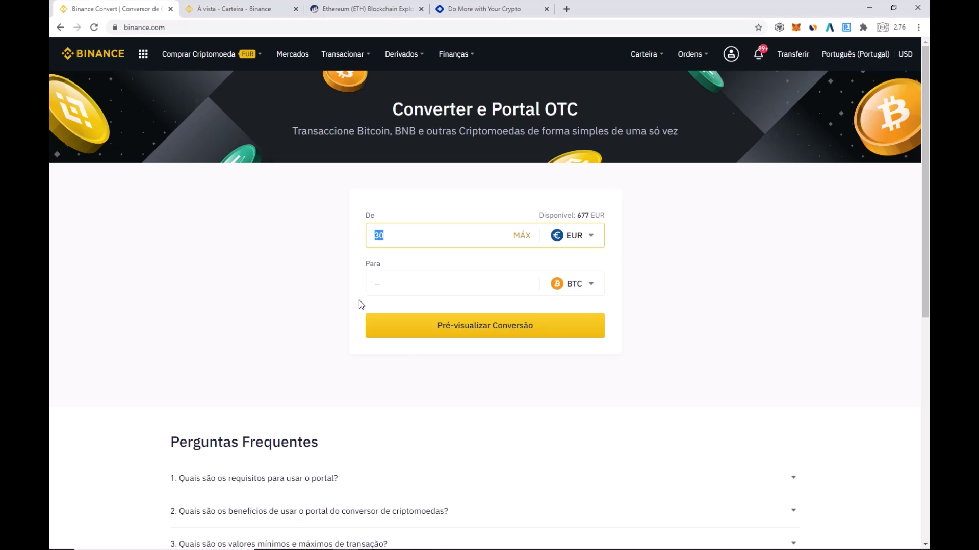
{"action": "left_click", "coordinate": [469, 287]}
{"action": "left_click", "coordinate": [484, 320]}
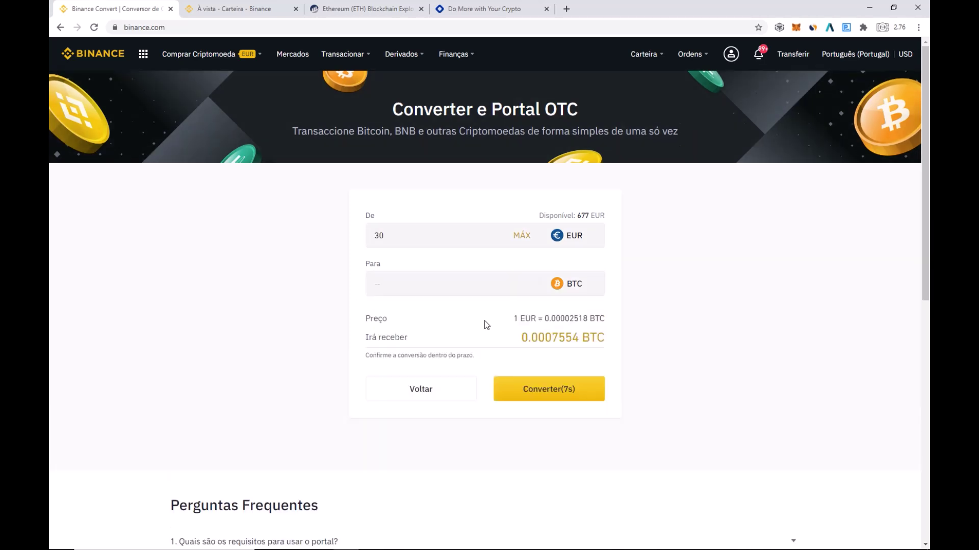
{"action": "left_click", "coordinate": [555, 390]}
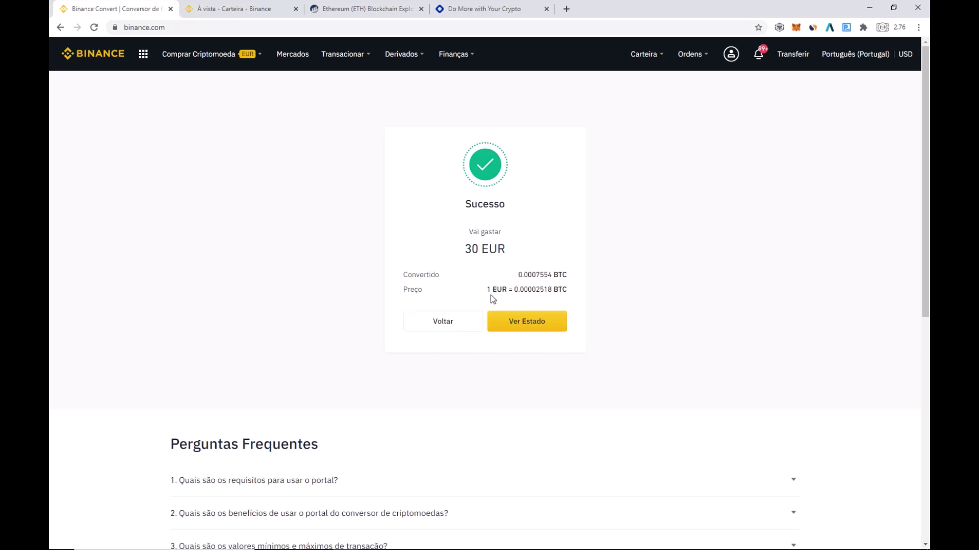
{"action": "left_click", "coordinate": [521, 329]}
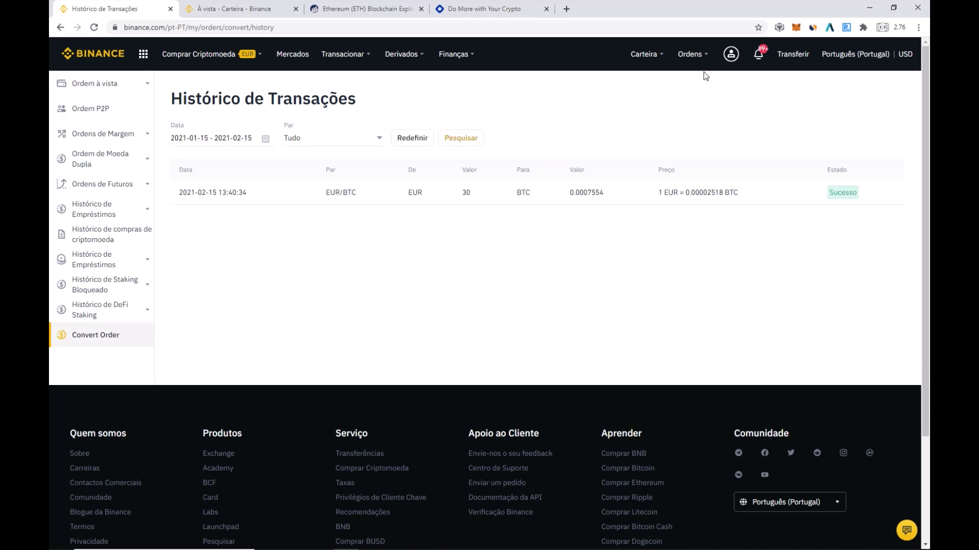
Open the USDT withdrawal page from the Fiat and Spot wallet to view its network options
{"action": "mouse_move", "coordinate": [699, 59]}
{"action": "mouse_move", "coordinate": [651, 59]}
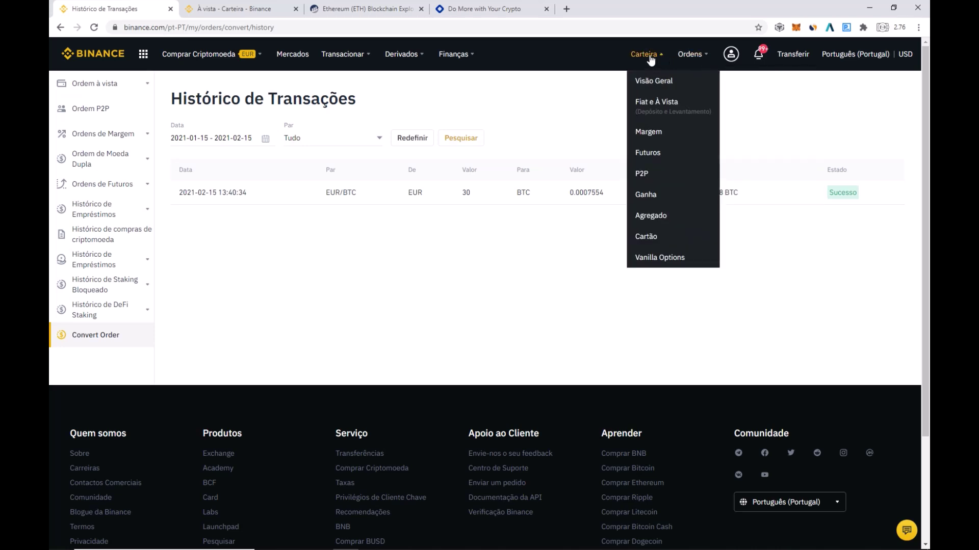
{"action": "left_click", "coordinate": [673, 115]}
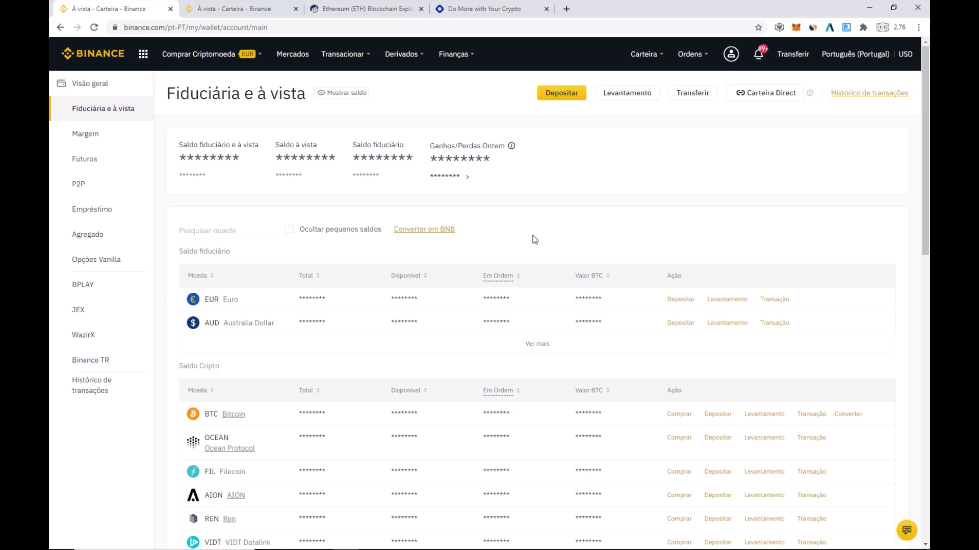
{"action": "scroll", "coordinate": [555, 278], "scroll_direction": "down", "scroll_amount": 4}
{"action": "scroll", "coordinate": [555, 273], "scroll_direction": "down", "scroll_amount": 1}
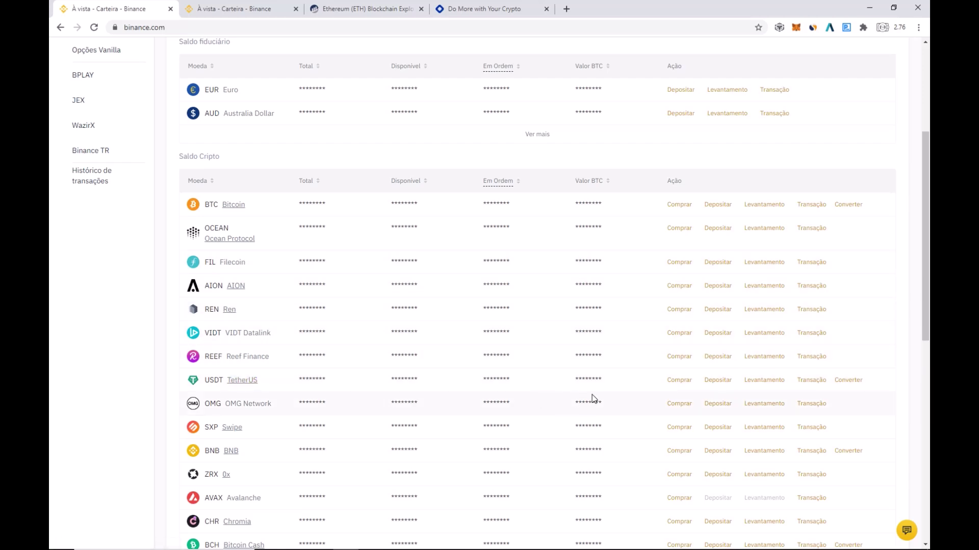
{"action": "left_click", "coordinate": [770, 381]}
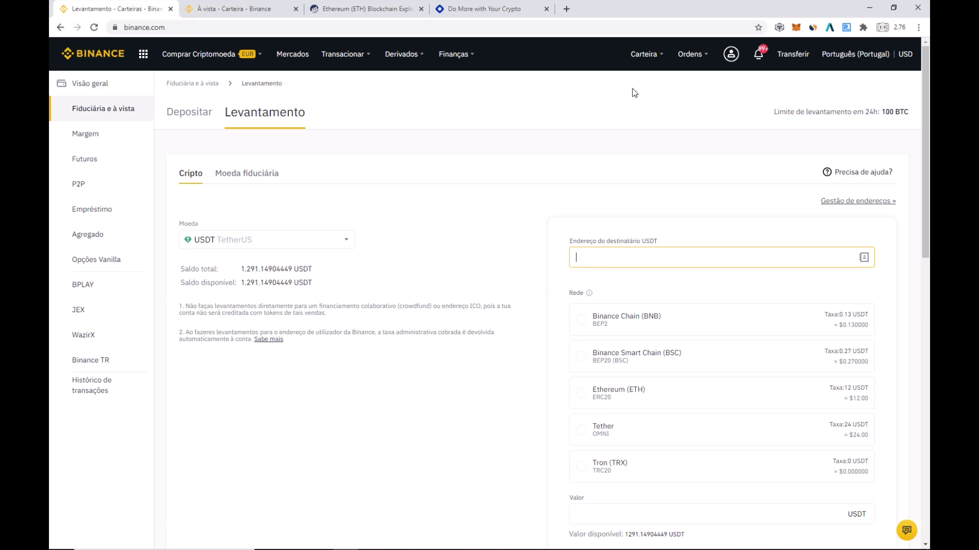
Return to the Fiat and Spot wallet, open the USDT deposit page and copy the ERC20 deposit address
{"action": "mouse_move", "coordinate": [644, 54]}
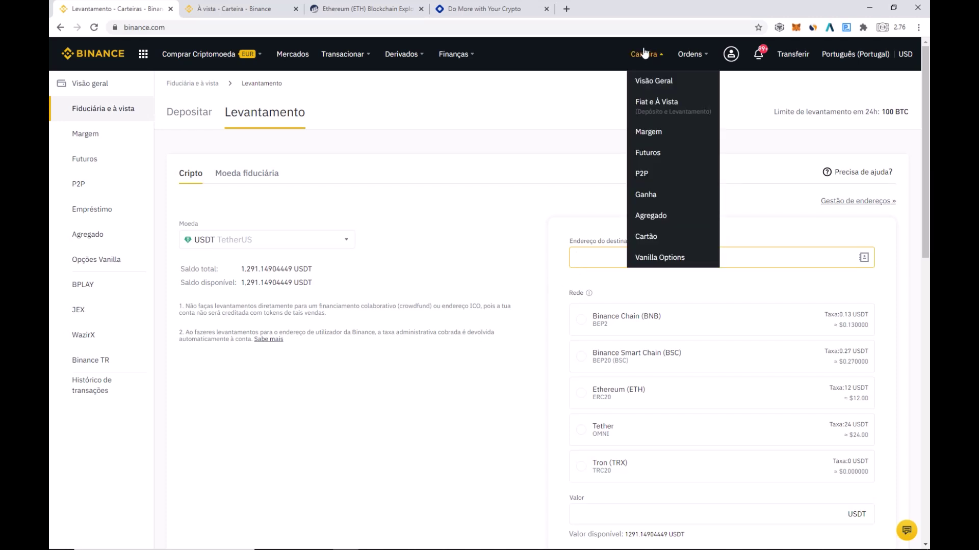
{"action": "left_click", "coordinate": [646, 111]}
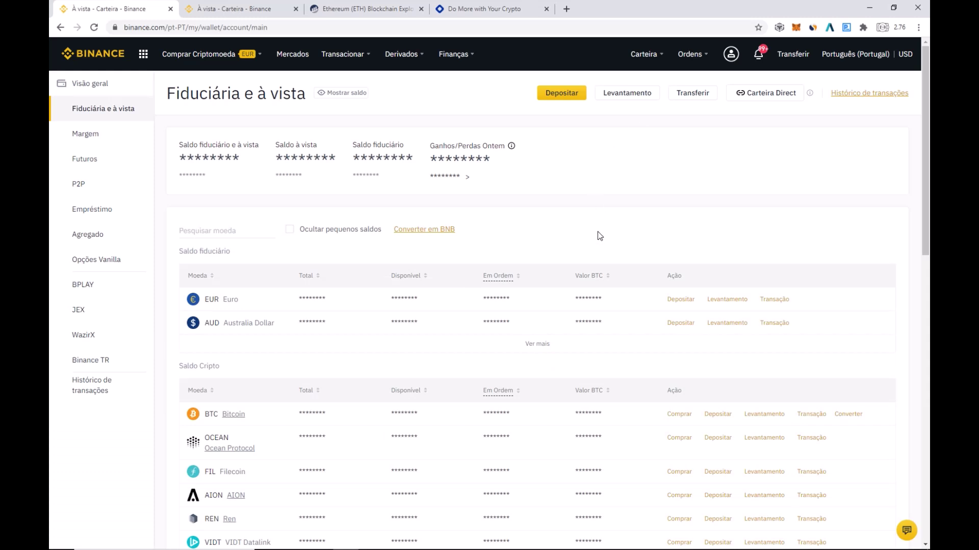
{"action": "scroll", "coordinate": [597, 207], "scroll_direction": "down", "scroll_amount": 4}
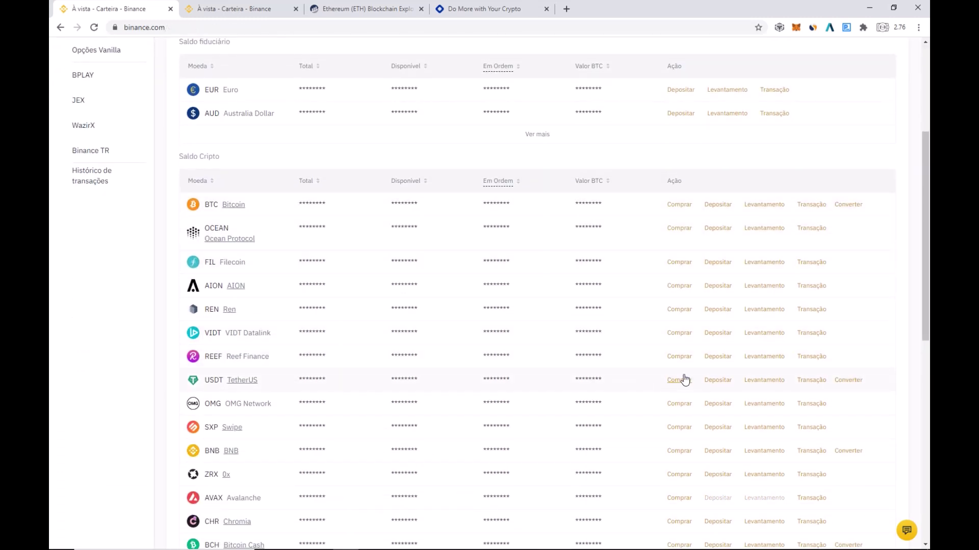
{"action": "left_click", "coordinate": [717, 382]}
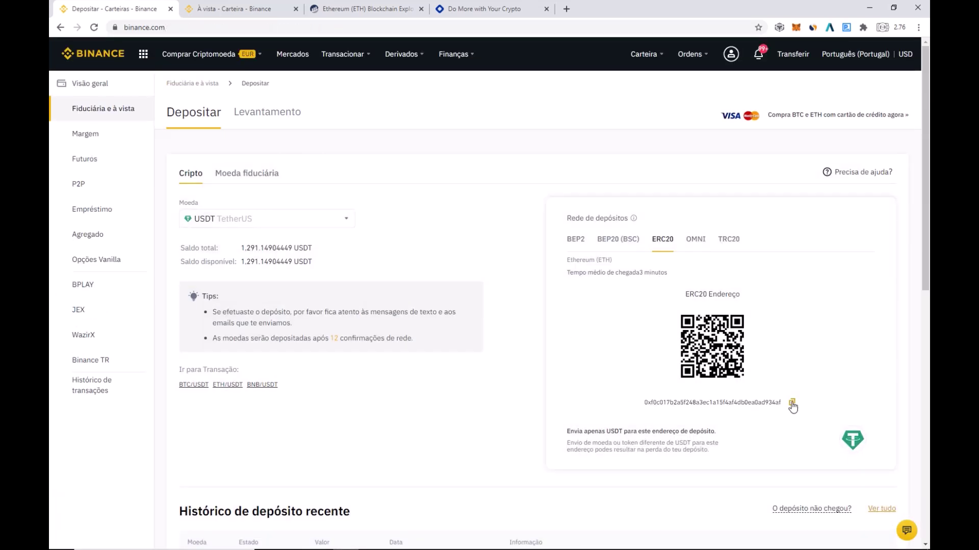
{"action": "left_click", "coordinate": [792, 404]}
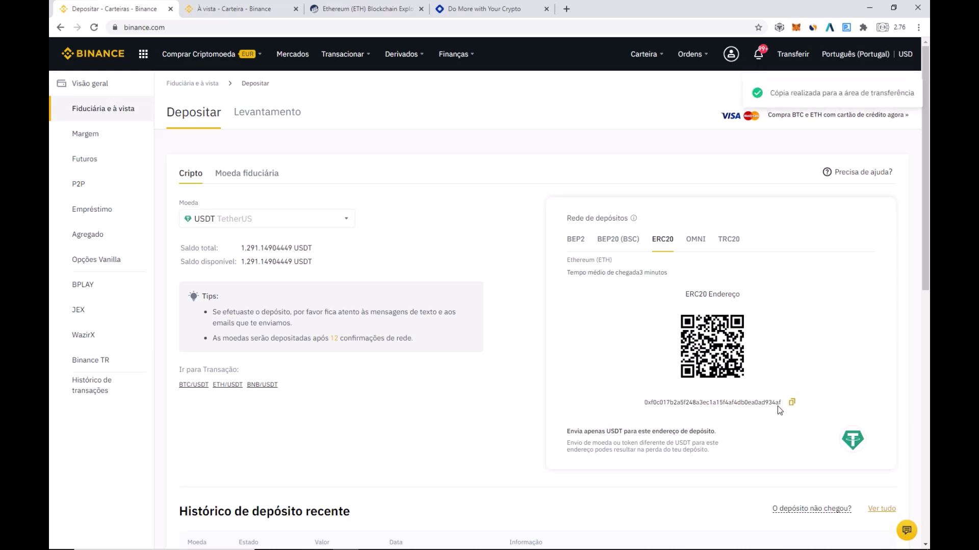
Open the USDT withdrawal page from the Fiat and Spot wallet and paste the copied ERC20 address as the recipient
{"action": "mouse_move", "coordinate": [644, 54]}
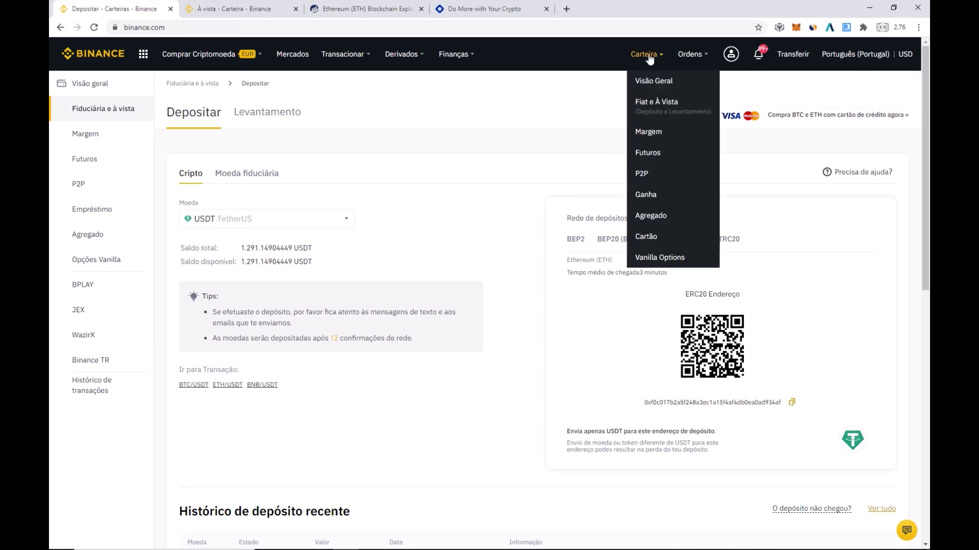
{"action": "left_click", "coordinate": [678, 102]}
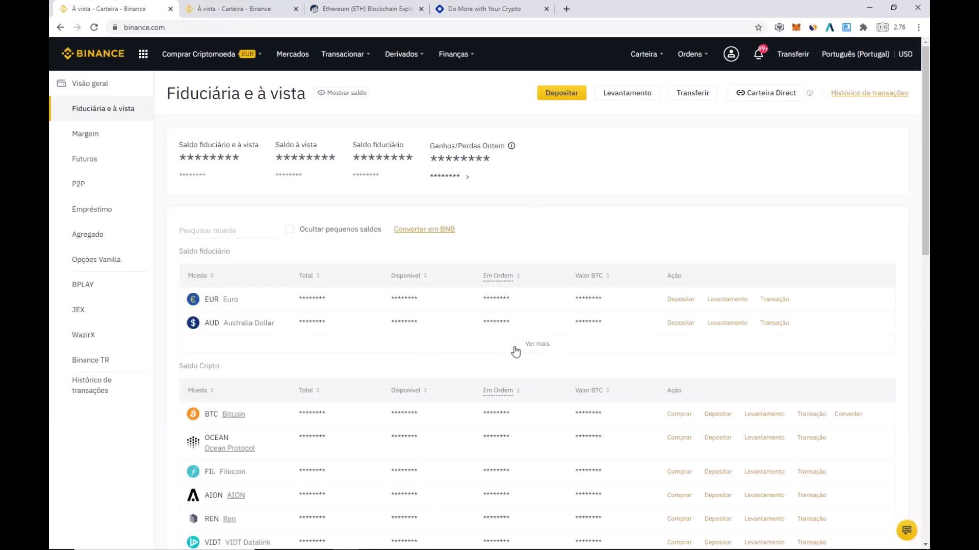
{"action": "scroll", "coordinate": [516, 337], "scroll_direction": "down", "scroll_amount": 1}
{"action": "scroll", "coordinate": [516, 325], "scroll_direction": "down", "scroll_amount": 2}
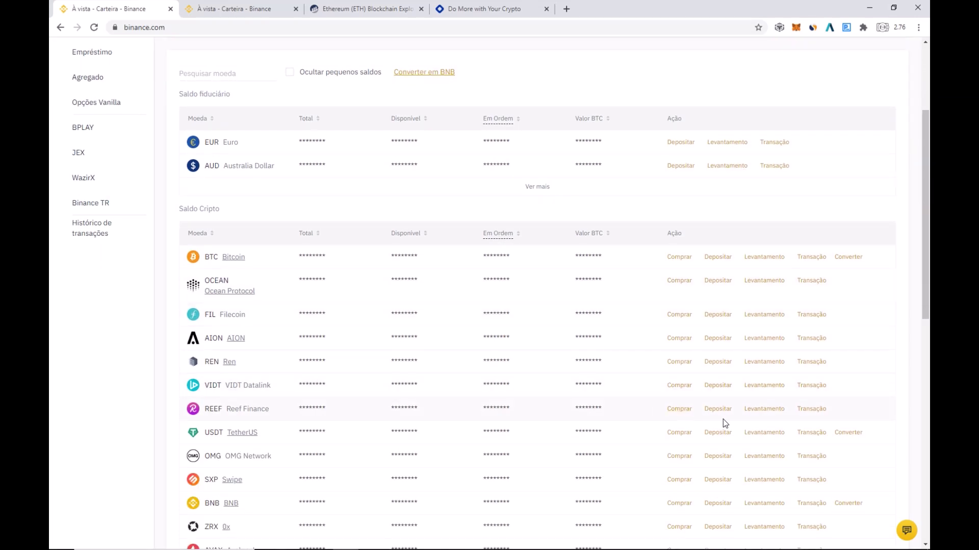
{"action": "left_click", "coordinate": [758, 433]}
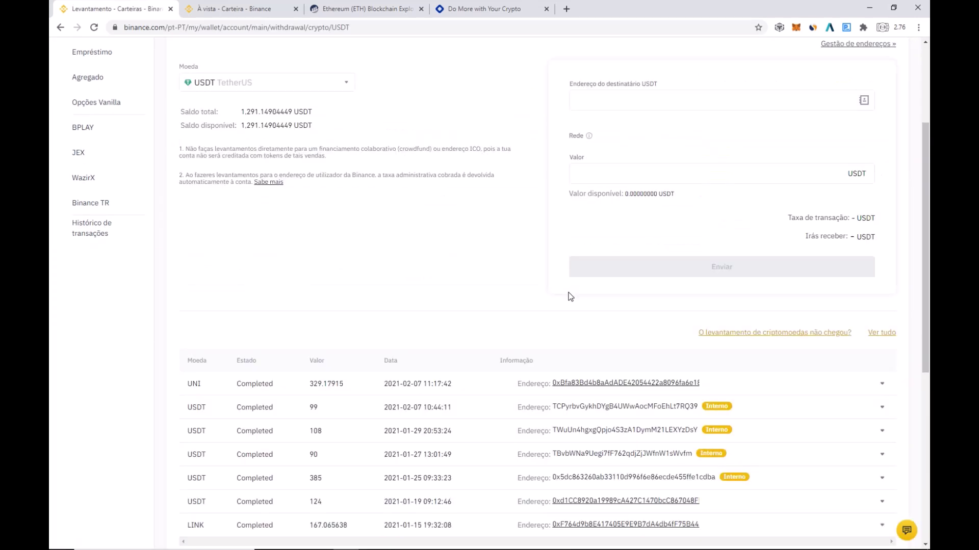
{"action": "left_click", "coordinate": [633, 260]}
{"action": "key", "text": "ctrl+v"}
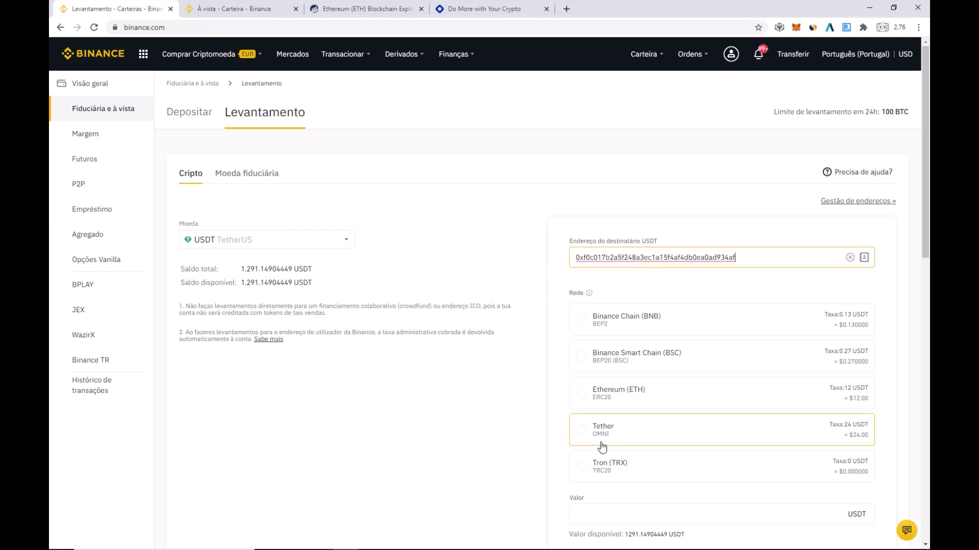
Choose the Tron (TRX) TRC20 network for the withdrawal and set the amount to 30 USDT
{"action": "scroll", "coordinate": [524, 368], "scroll_direction": "down", "scroll_amount": 2}
{"action": "scroll", "coordinate": [521, 365], "scroll_direction": "up", "scroll_amount": 1}
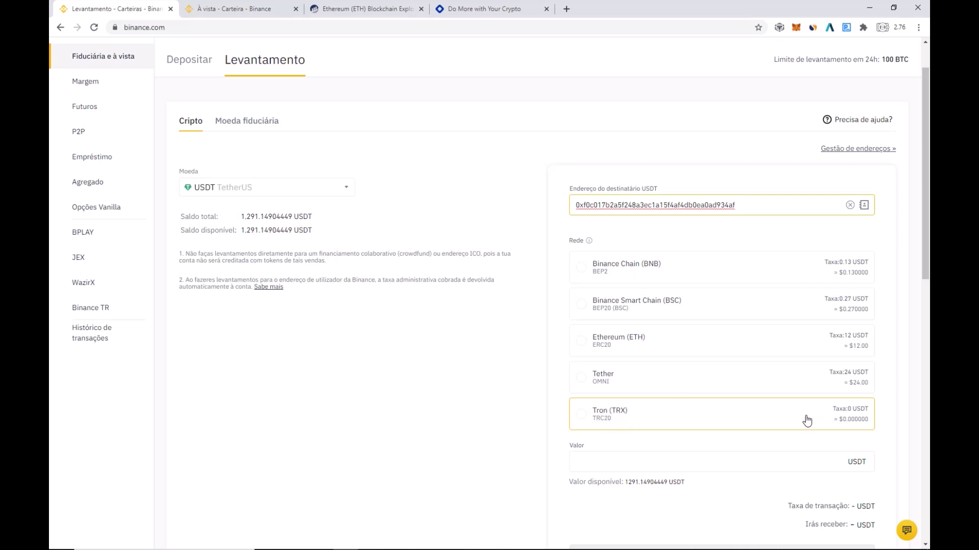
{"action": "left_click", "coordinate": [801, 420]}
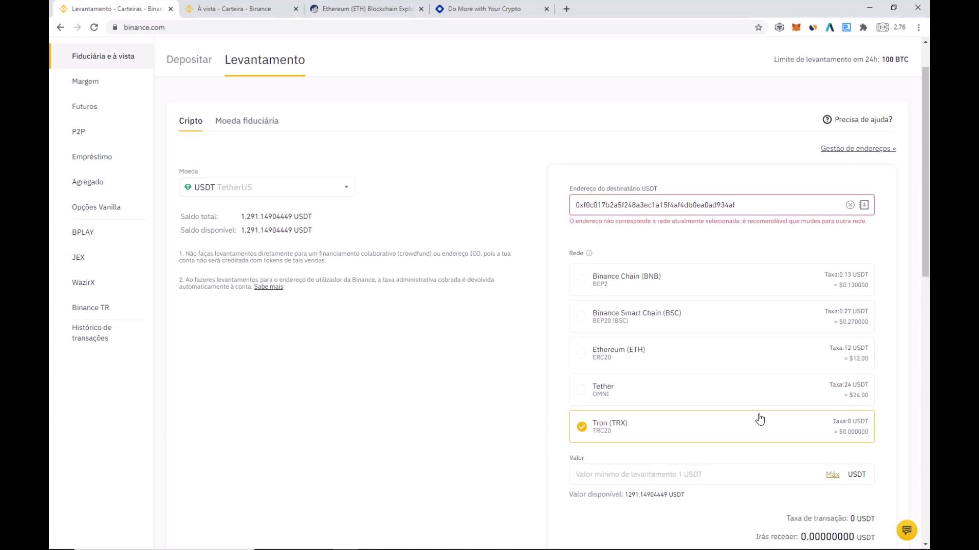
{"action": "left_click", "coordinate": [641, 473]}
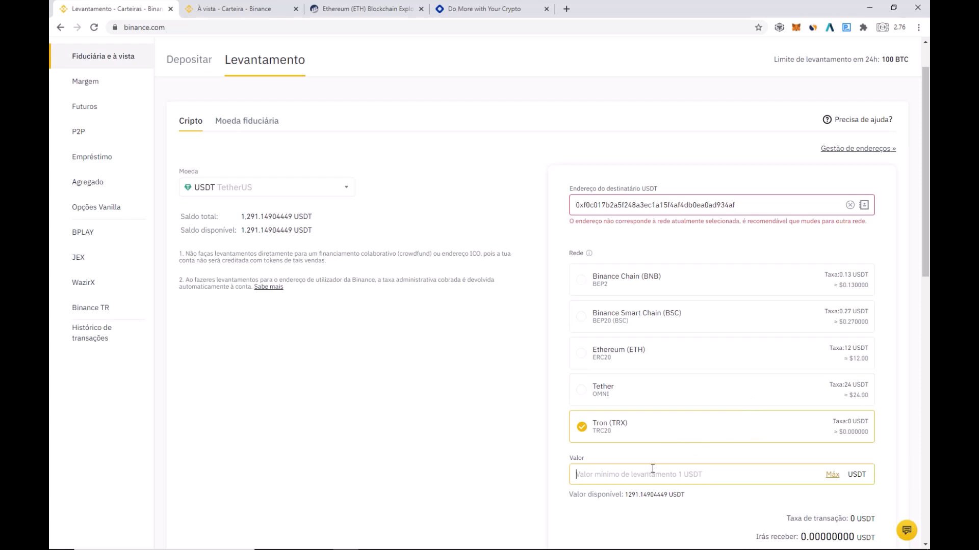
{"action": "scroll", "coordinate": [468, 385], "scroll_direction": "down", "scroll_amount": 1}
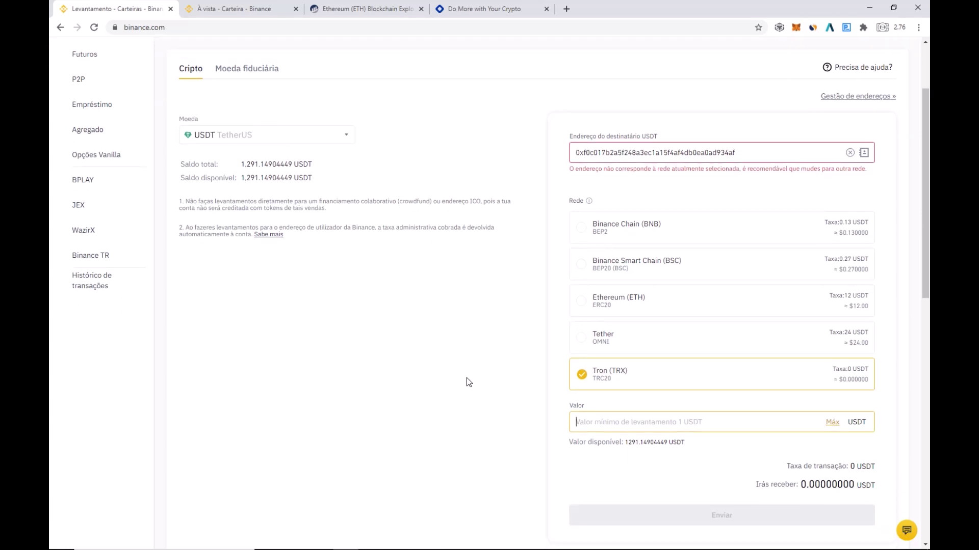
{"action": "type", "text": "30"}
{"action": "scroll", "coordinate": [512, 354], "scroll_direction": "down", "scroll_amount": 1}
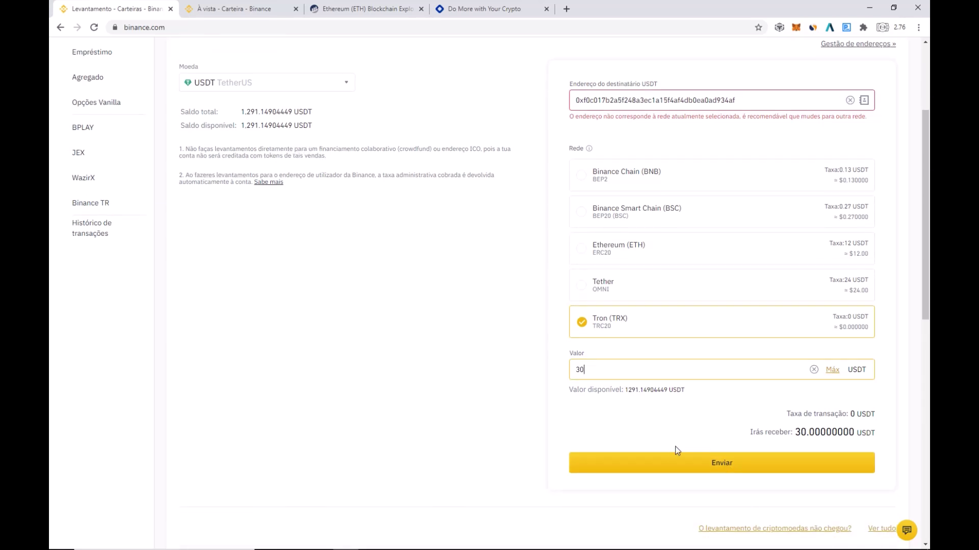
{"action": "scroll", "coordinate": [493, 415], "scroll_direction": "up", "scroll_amount": 2}
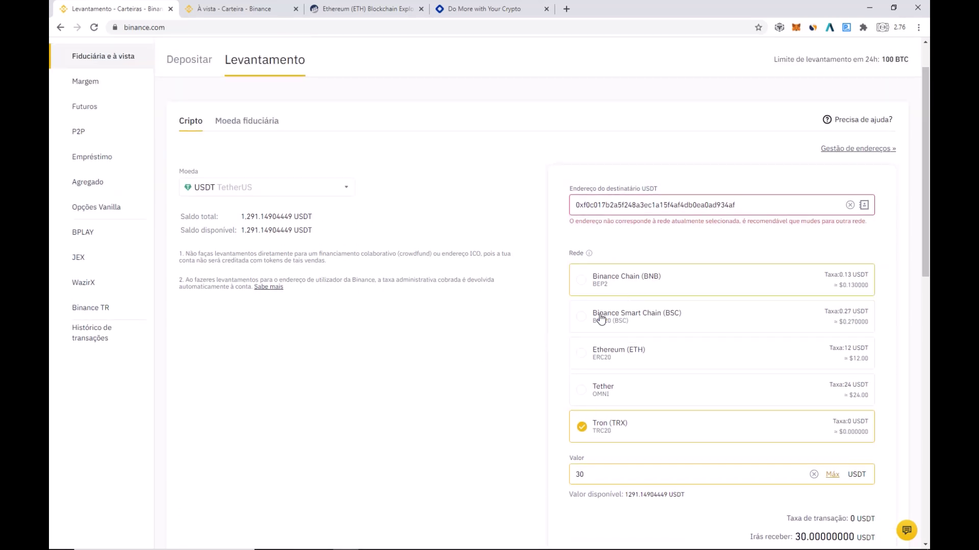
{"action": "left_click", "coordinate": [476, 382]}
{"action": "scroll", "coordinate": [478, 383], "scroll_direction": "up", "scroll_amount": 1}
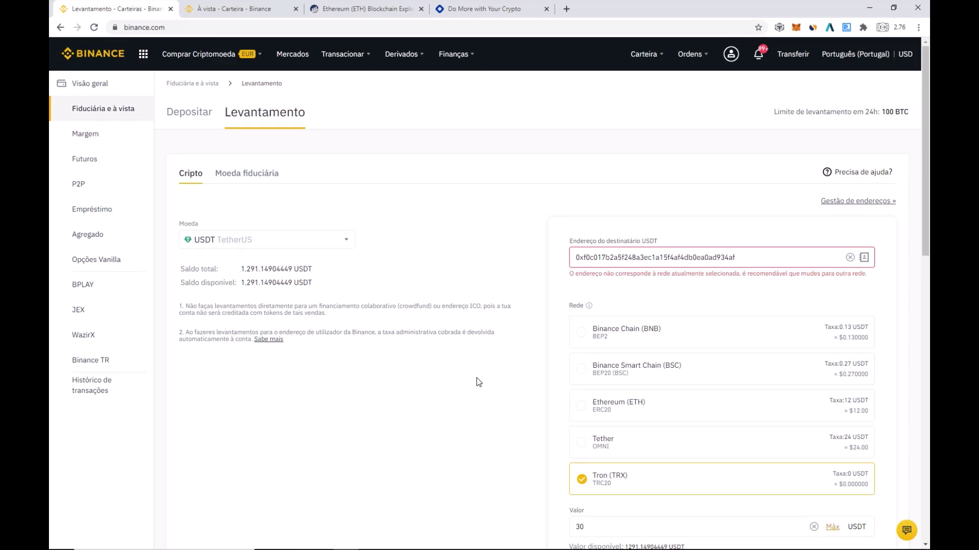
Copy the recipient address from the withdrawal form and look it up on Etherscan
{"action": "left_click_drag", "start_coordinate": [739, 258], "coordinate": [578, 269]}
{"action": "key", "text": "ctrl+c"}
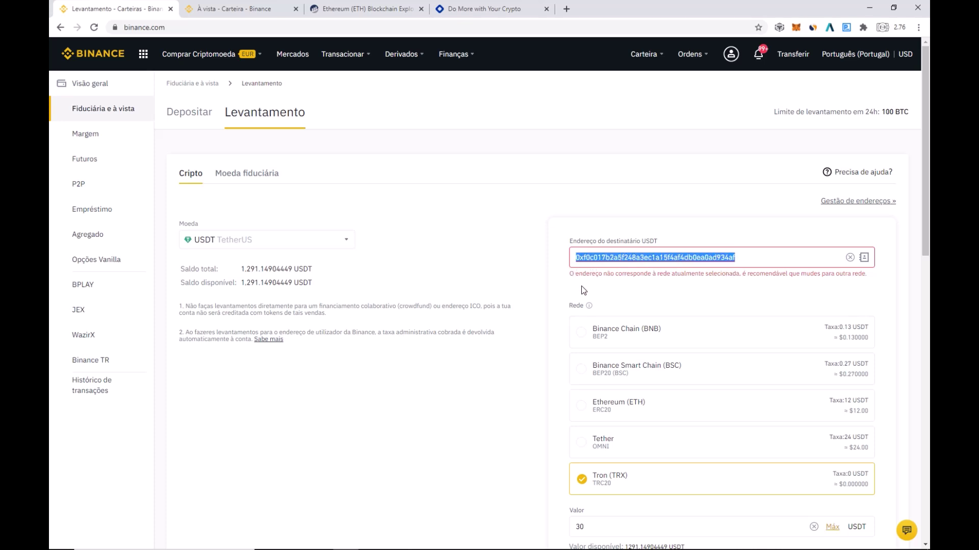
{"action": "left_click", "coordinate": [362, 9]}
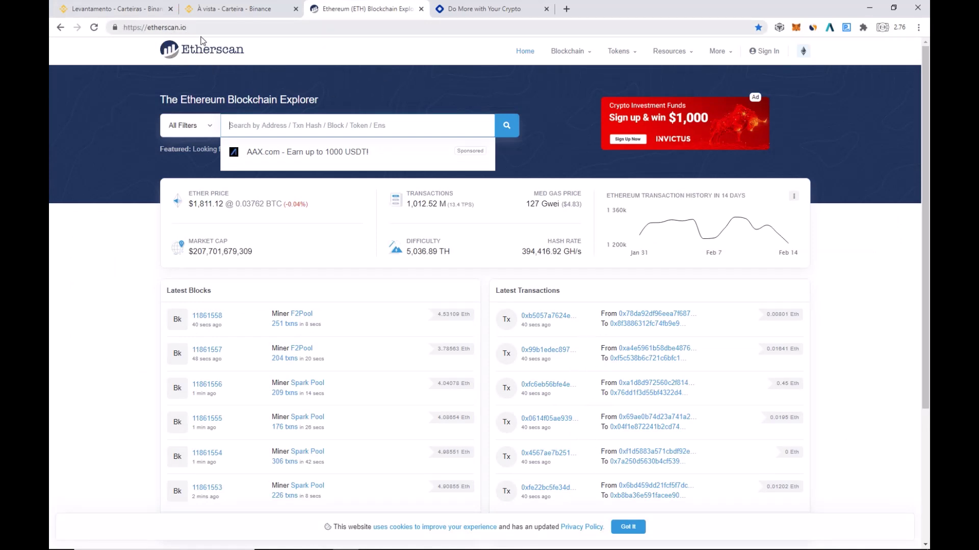
{"action": "key", "text": "ctrl+v"}
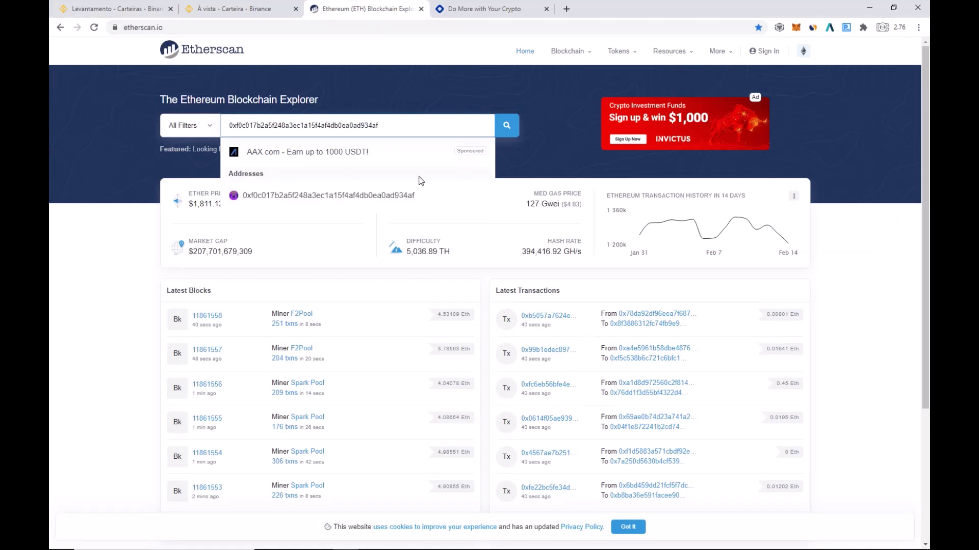
{"action": "left_click", "coordinate": [507, 125]}
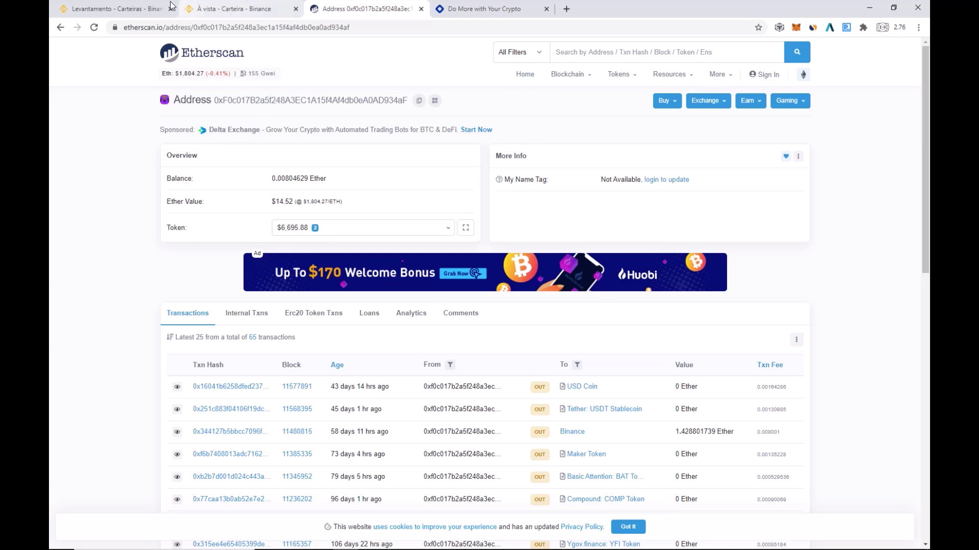
Return to the Binance USDT withdrawal form and review its recipient address, network and amount
{"action": "left_click", "coordinate": [210, 10]}
{"action": "key", "text": "ctrl+shift+Tab"}
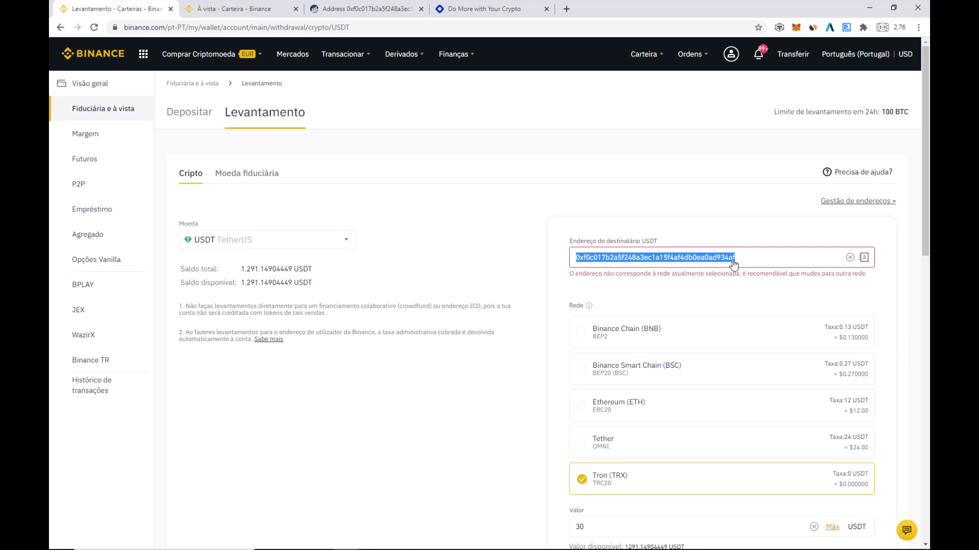
{"action": "scroll", "coordinate": [700, 344], "scroll_direction": "down", "scroll_amount": 1}
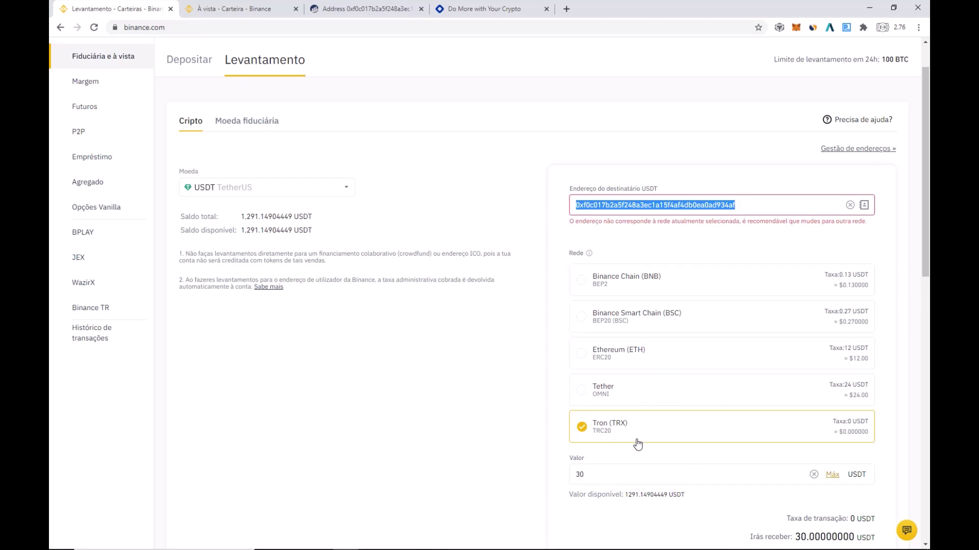
{"action": "scroll", "coordinate": [695, 477], "scroll_direction": "down", "scroll_amount": 2}
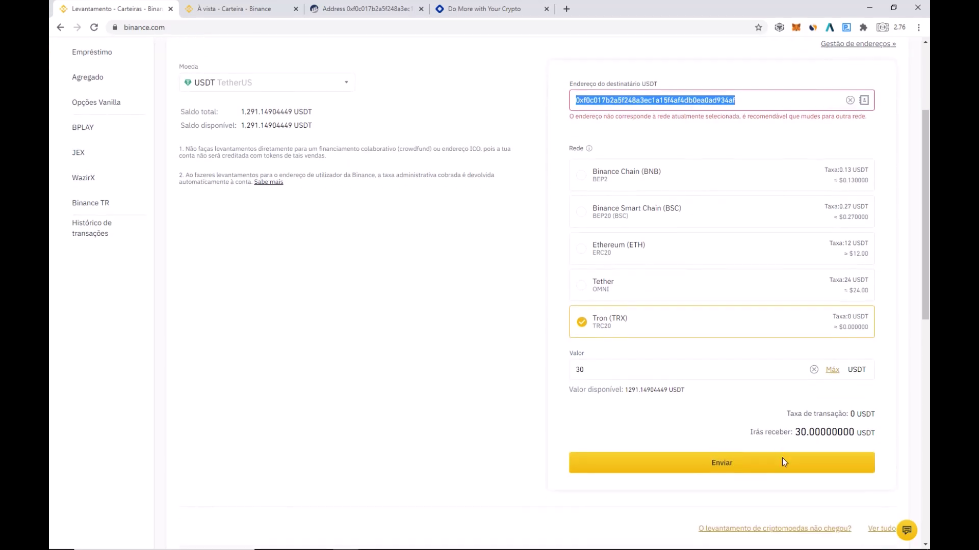
{"action": "scroll", "coordinate": [370, 410], "scroll_direction": "up", "scroll_amount": 3}
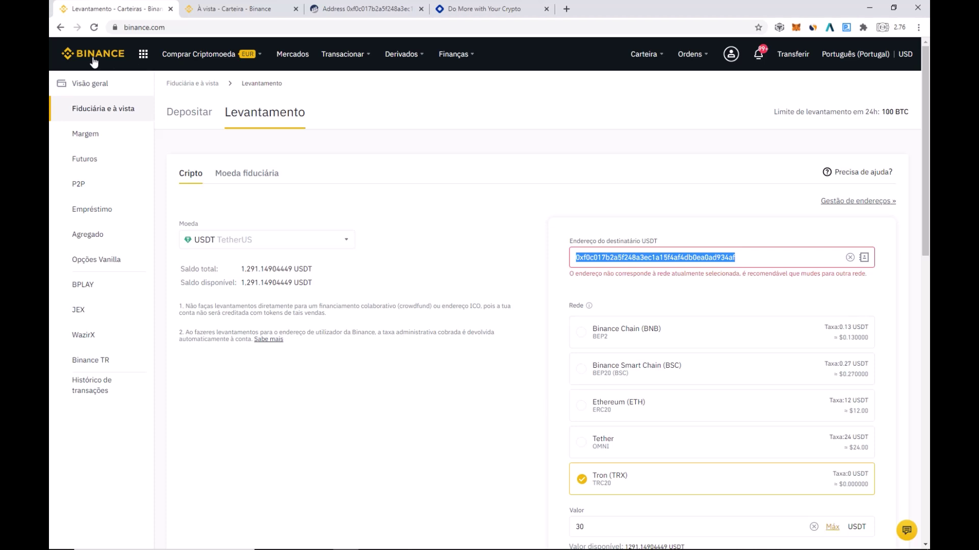
{"action": "mouse_move", "coordinate": [353, 66]}
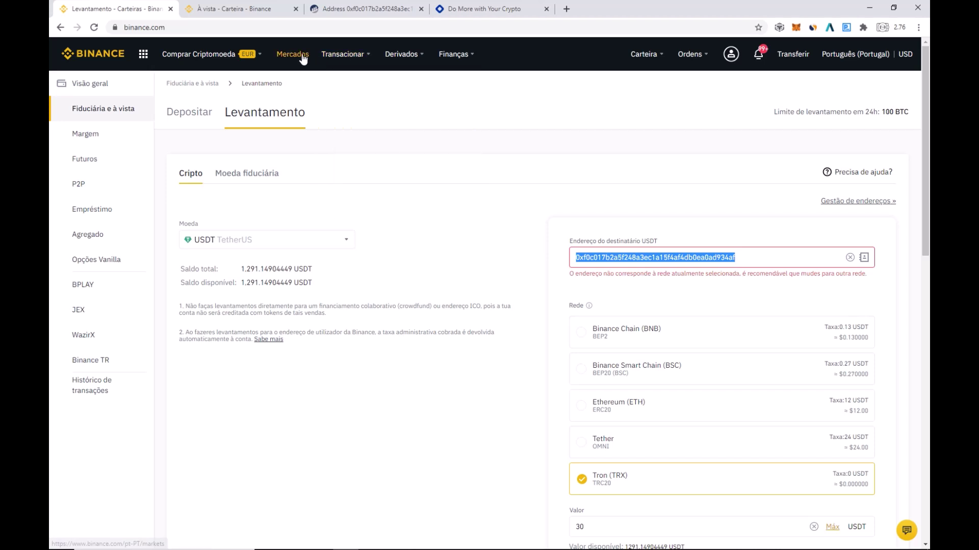
{"action": "mouse_move", "coordinate": [654, 58]}
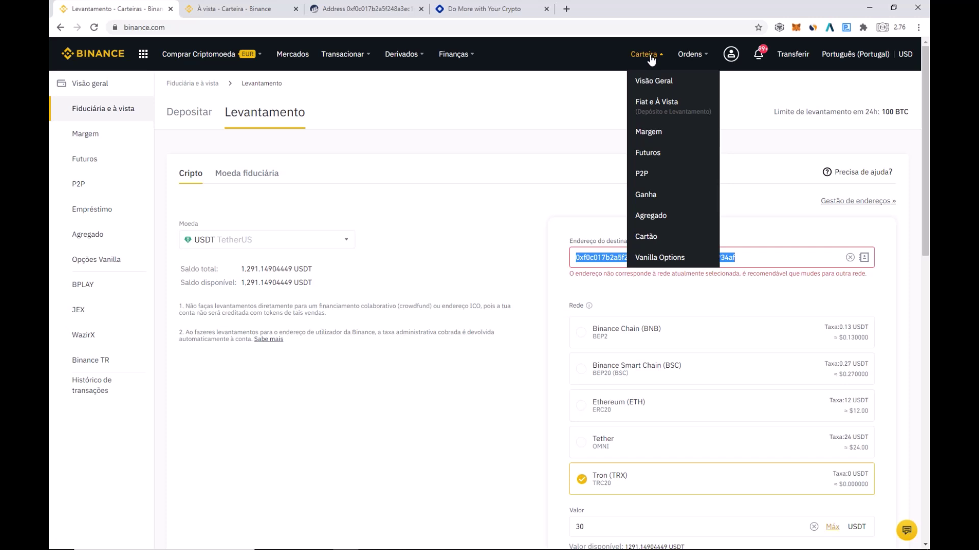
{"action": "mouse_move", "coordinate": [459, 51]}
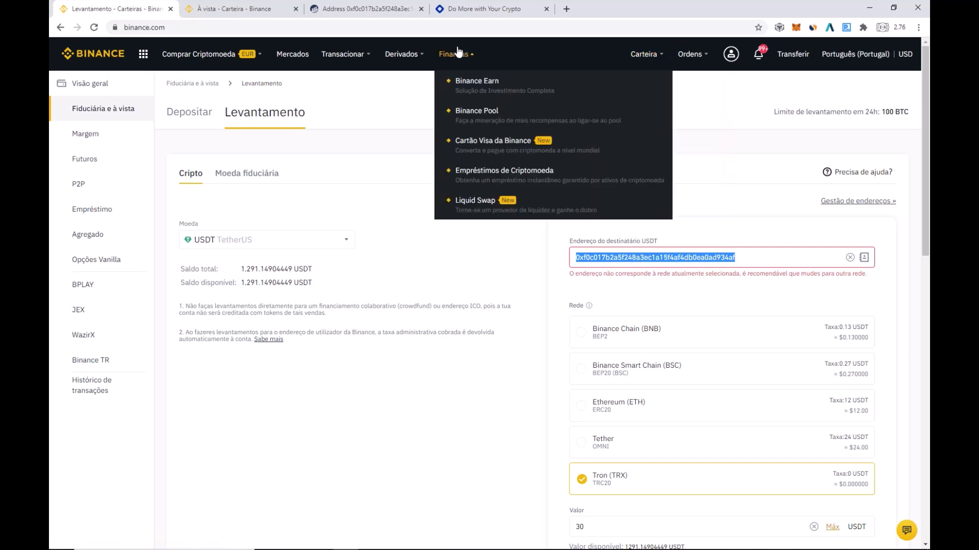
{"action": "mouse_move", "coordinate": [415, 57]}
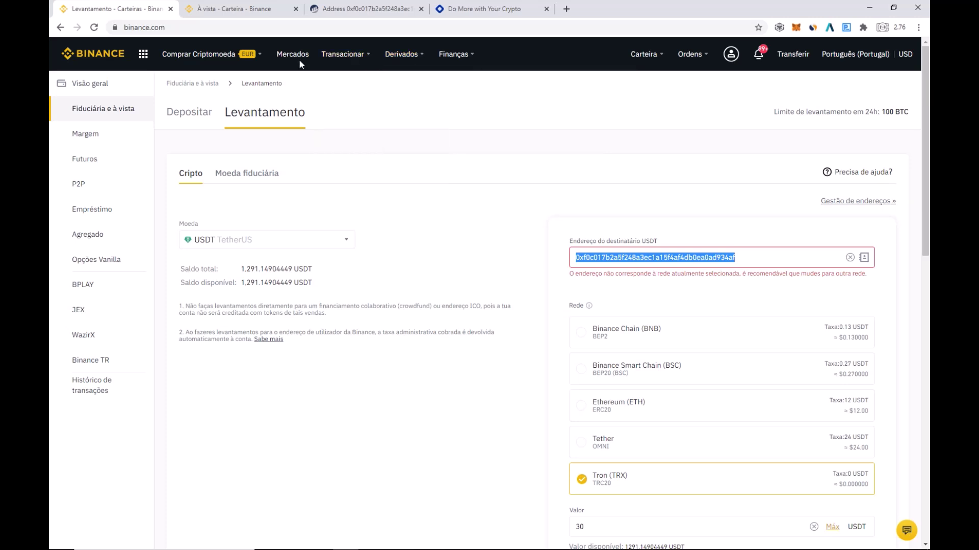
View the BlockFi home page and examine the Tether deposit screenshot 1.png in Paint
{"action": "mouse_move", "coordinate": [239, 61]}
{"action": "left_click", "coordinate": [505, 8]}
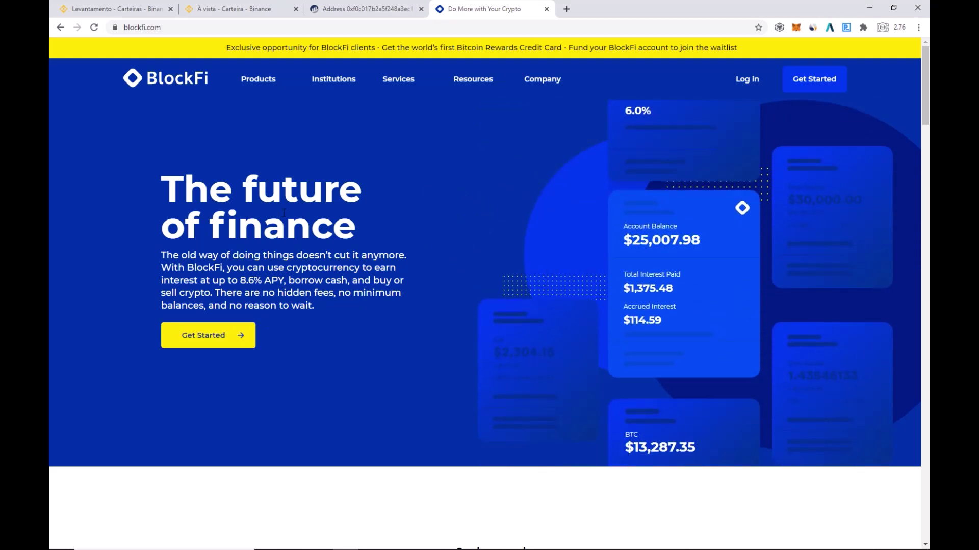
{"action": "mouse_move", "coordinate": [696, 549]}
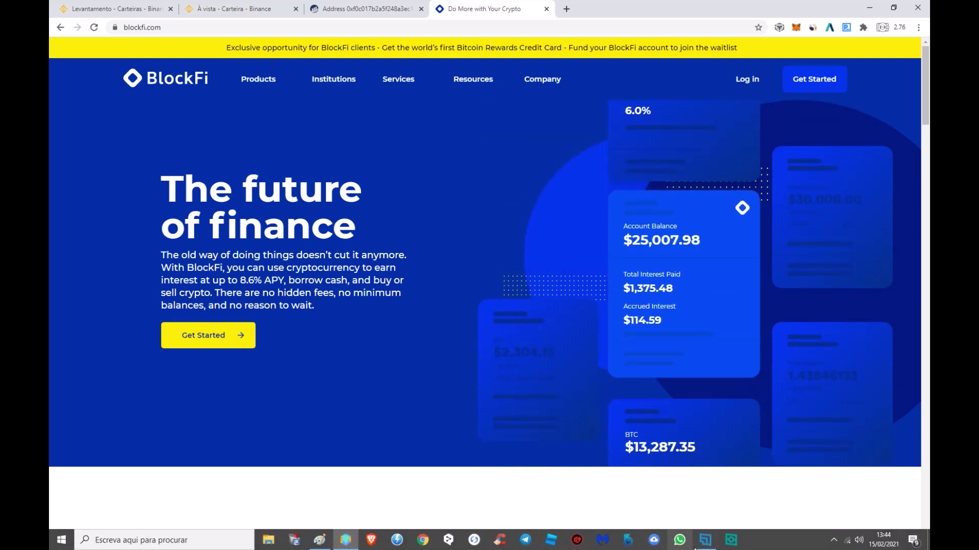
{"action": "left_click", "coordinate": [320, 540]}
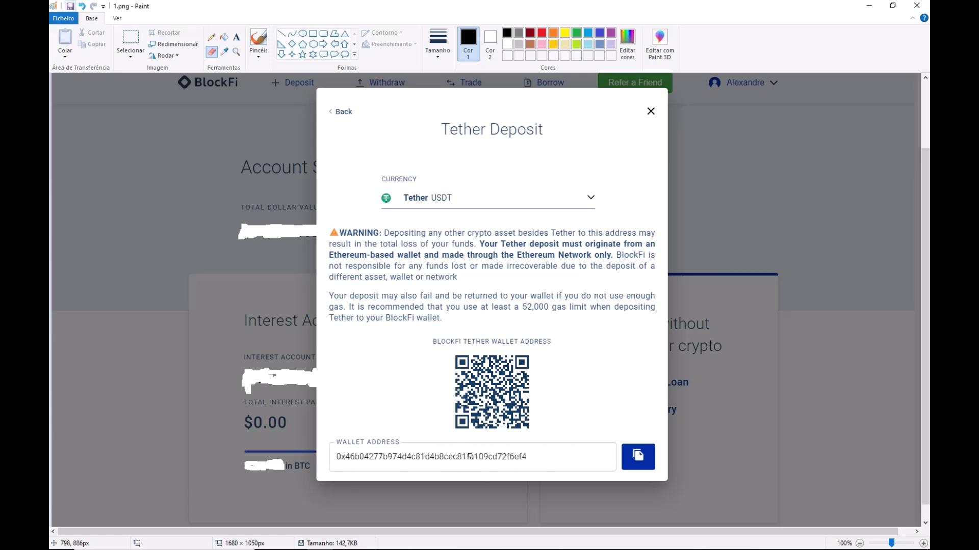
{"action": "left_click", "coordinate": [371, 547]}
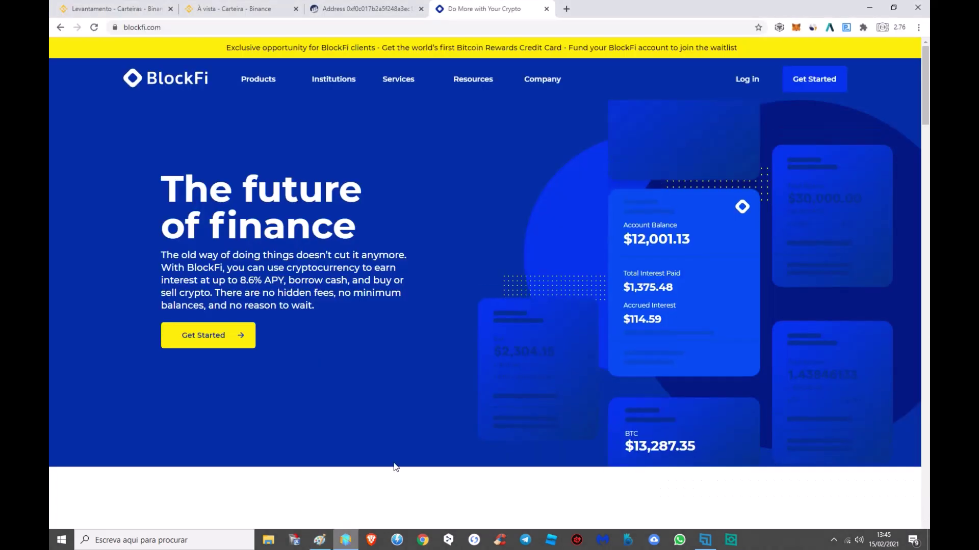
View the crypto balances in the Binance Fiat and Spot wallet and bring the BlockFi deposit screenshot back up in Paint
{"action": "left_click", "coordinate": [234, 8]}
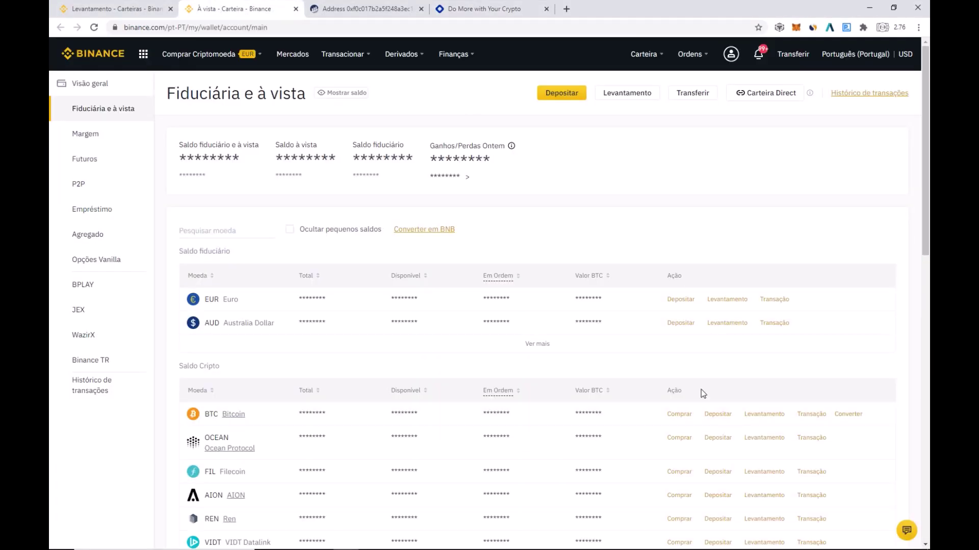
{"action": "scroll", "coordinate": [663, 357], "scroll_direction": "down", "scroll_amount": 3}
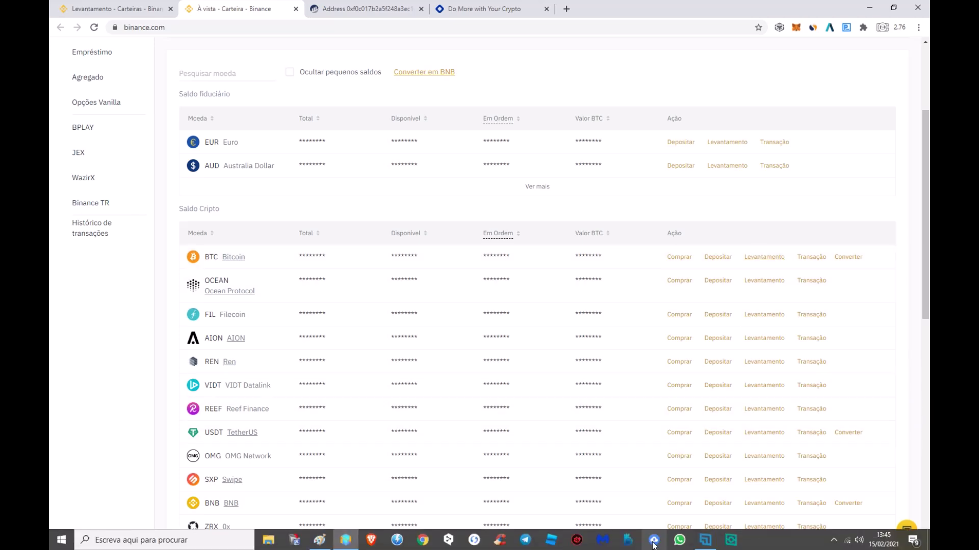
{"action": "left_click", "coordinate": [704, 542]}
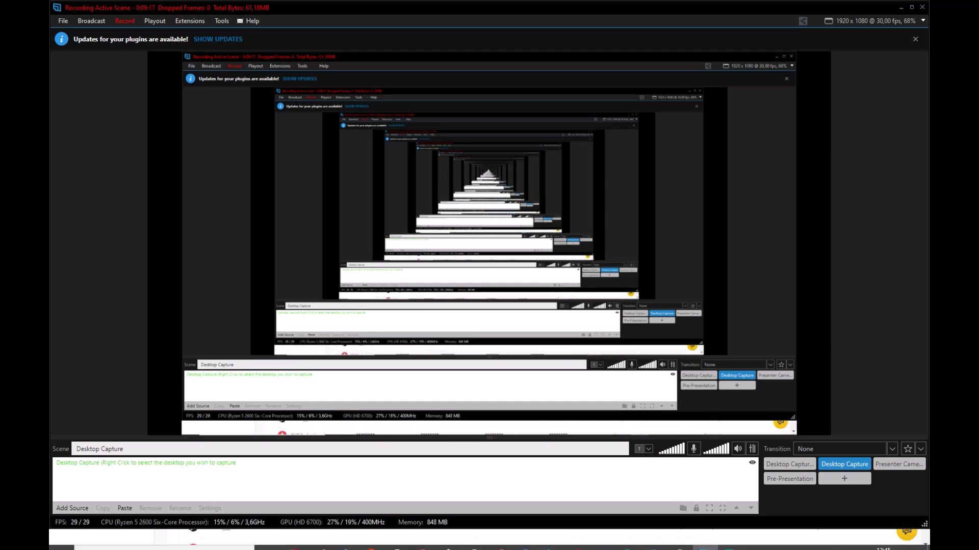
{"action": "left_click", "coordinate": [425, 543]}
{"action": "left_click", "coordinate": [320, 541]}
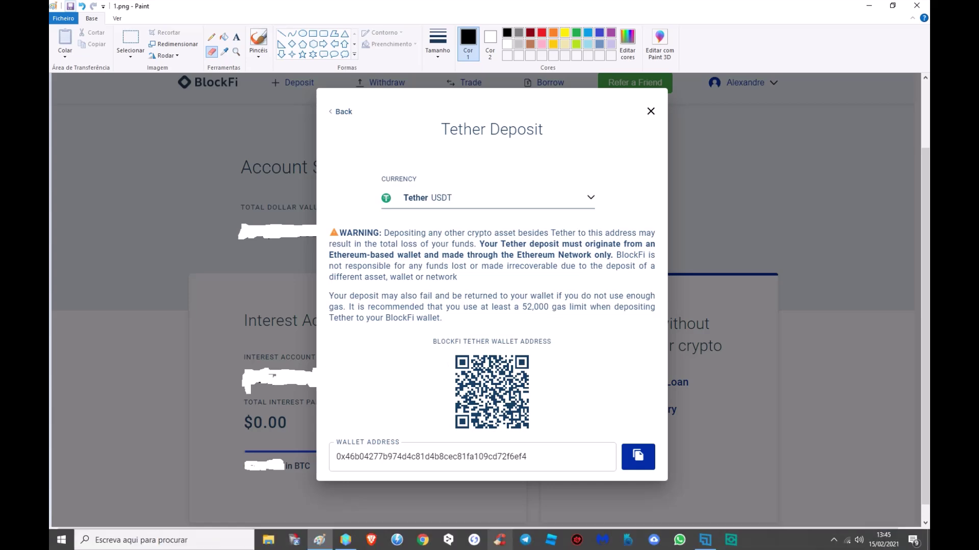
Switch back to the browser and view the overview of the Binance Fiat and Spot wallet
{"action": "left_click", "coordinate": [337, 542]}
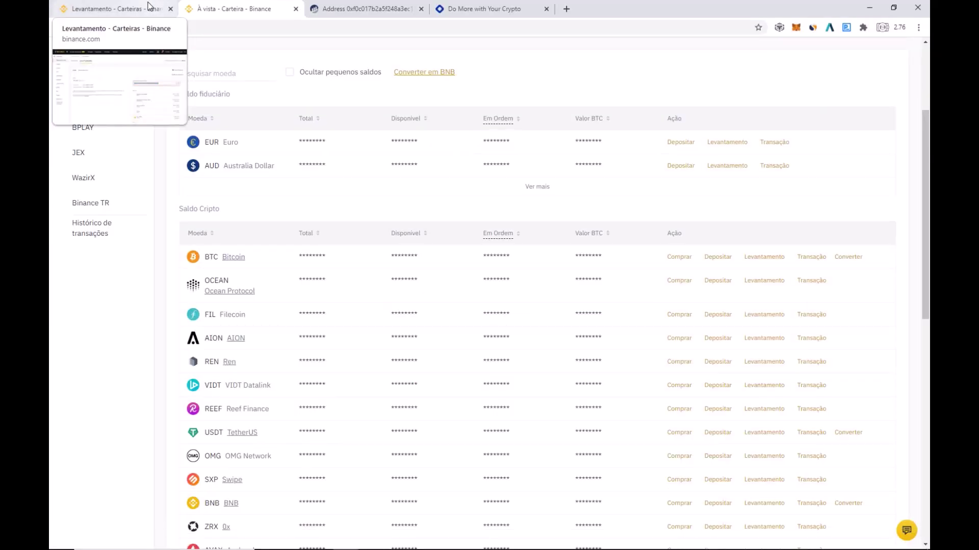
{"action": "scroll", "coordinate": [499, 118], "scroll_direction": "up", "scroll_amount": 3}
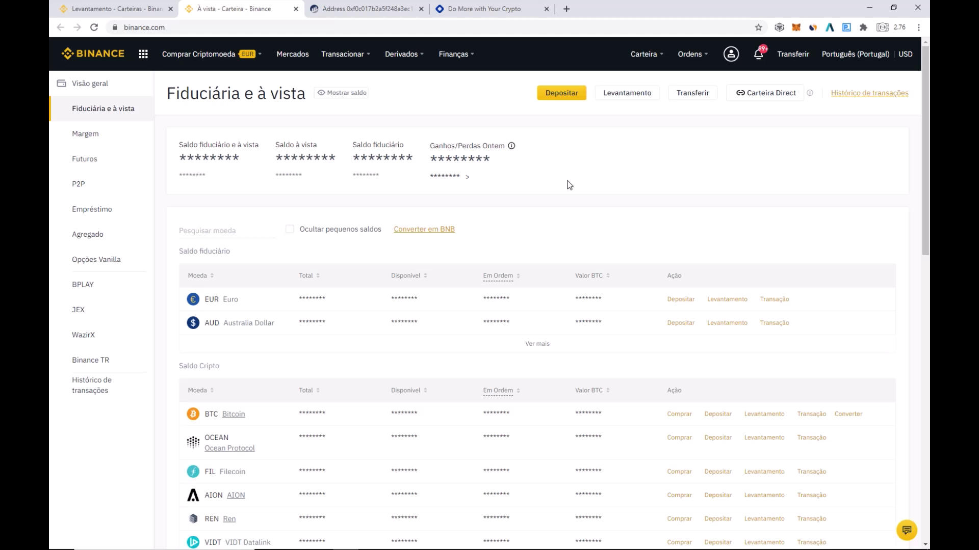
{"action": "left_click", "coordinate": [565, 10]}
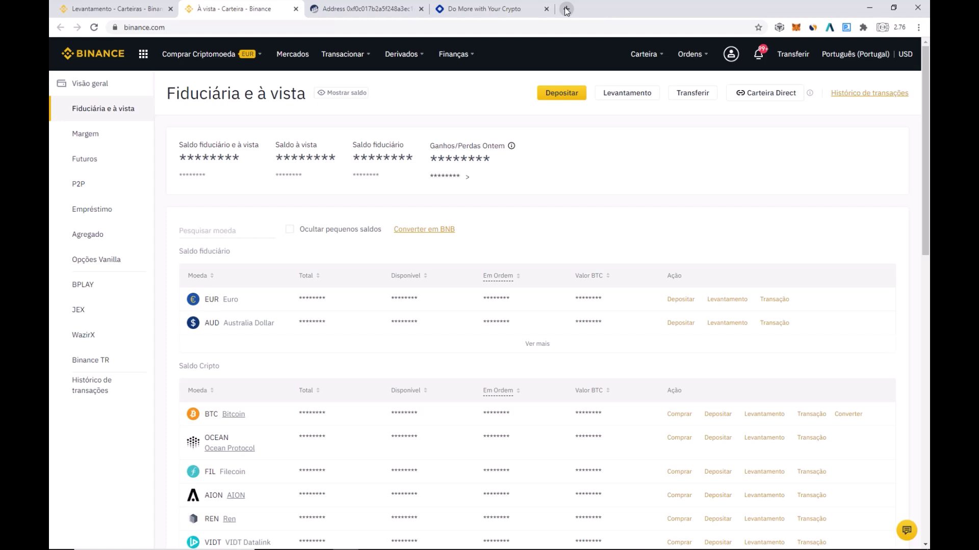